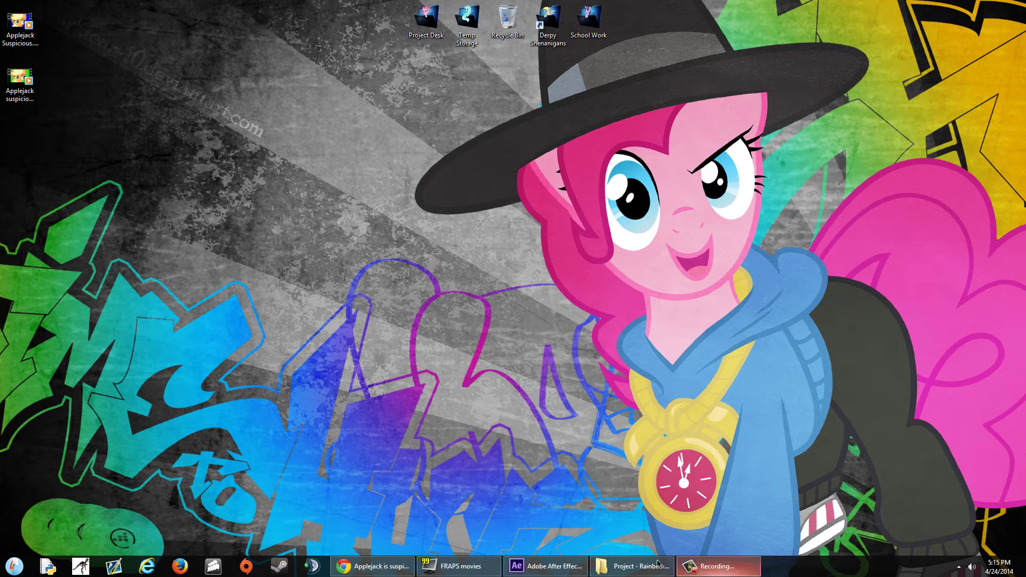
Bring Chrome back and switch to the 'Applejack is suspicious (Green Screen Ponies)' video tab.
click(388, 567)
key(ctrl+Tab)
key(ctrl+Tab)
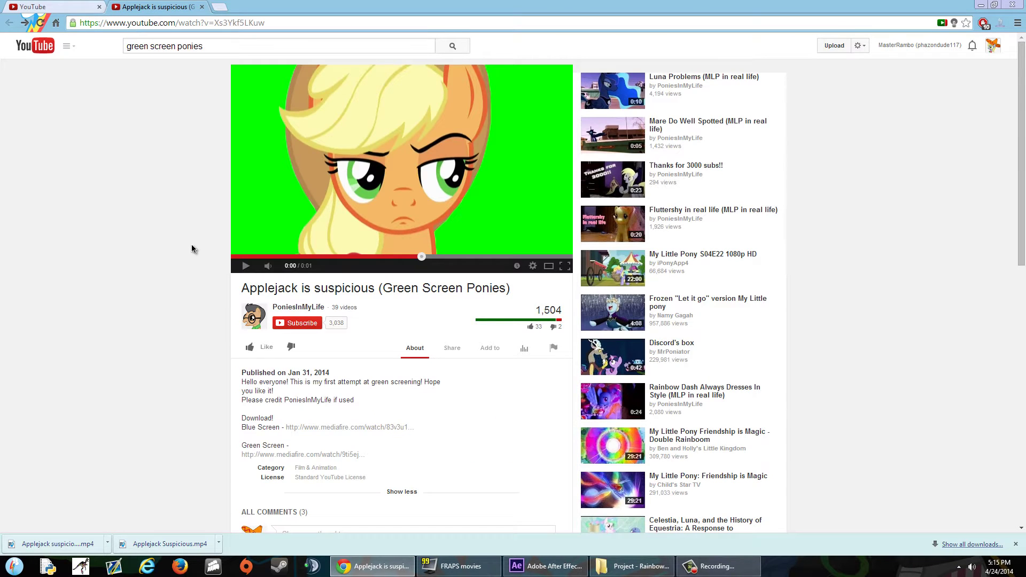
Return to the Applejack video, pause it, and expand the description to show the download links.
click(291, 181)
click(353, 216)
key(alt+Left)
click(239, 266)
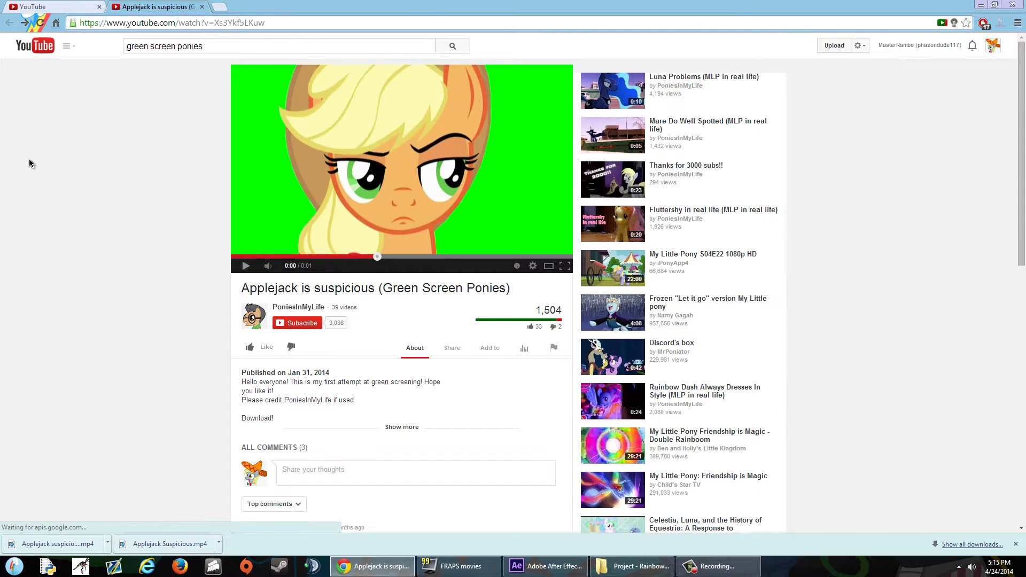
click(385, 426)
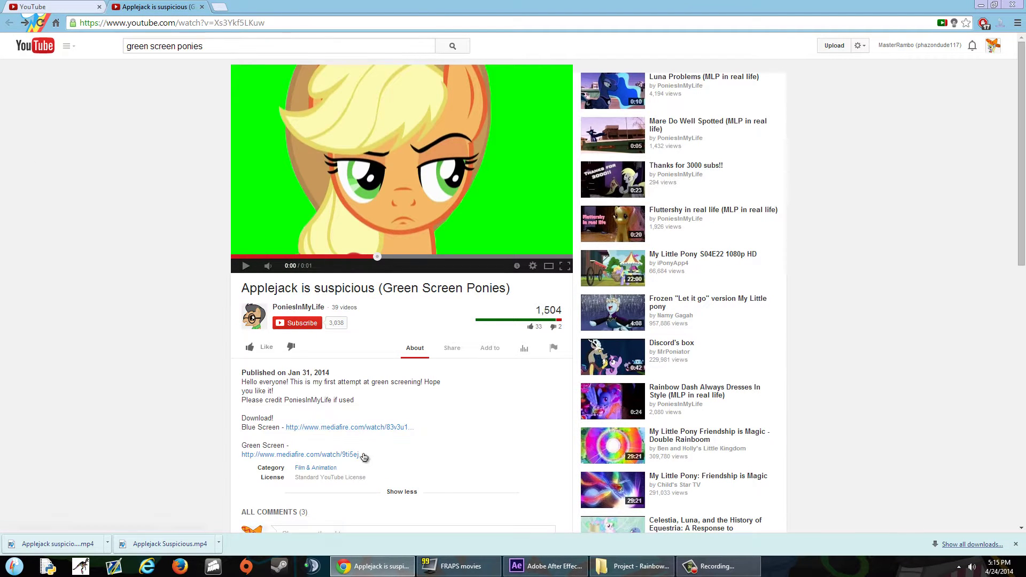
Preview the downloaded green-screen clip from the desktop, then return to After Effects.
click(980, 5)
click(30, 78)
double_click(29, 78)
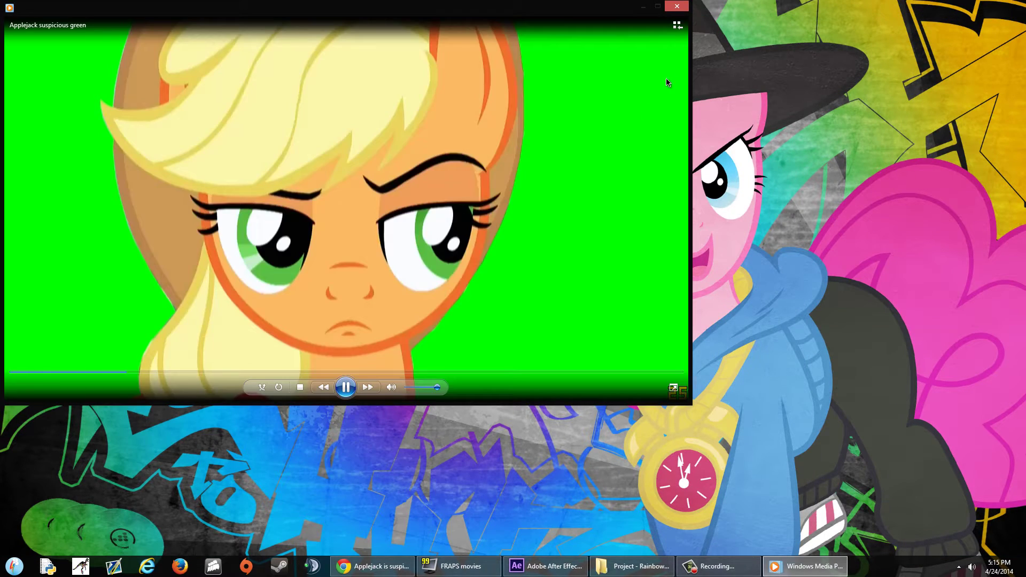
click(676, 6)
click(542, 572)
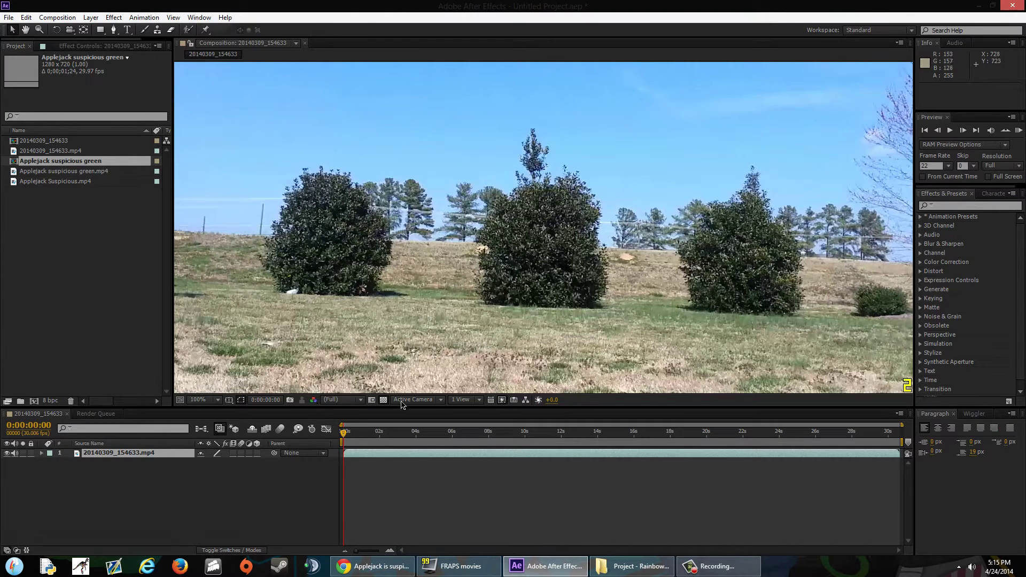
Place Applejack suspicious green.mp4 as a layer above the field footage and go to 0:00:01:01.
drag(343, 437, 680, 434)
key(Caps_Lock)
key(Caps_Lock)
drag(586, 434, 414, 434)
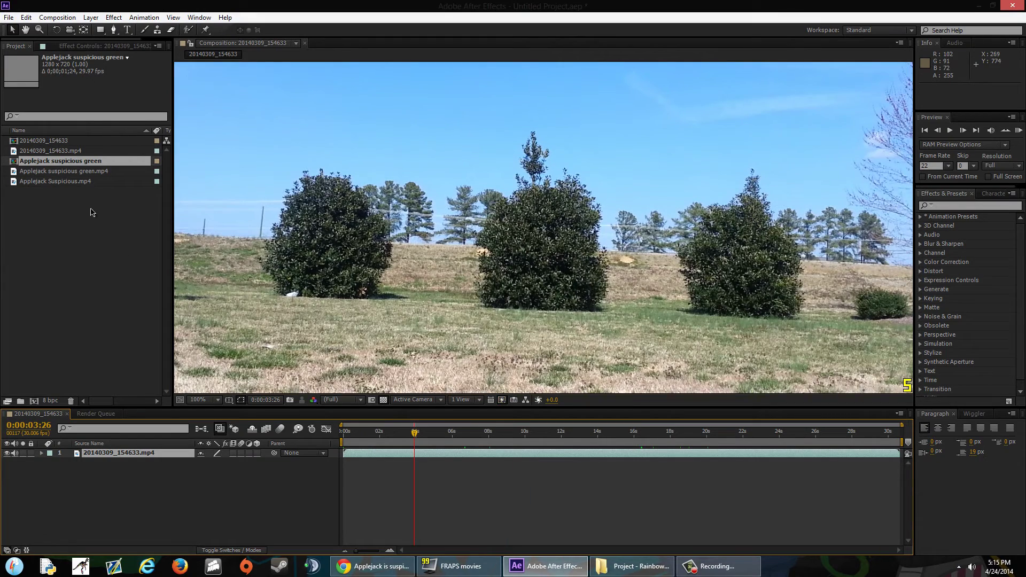
click(84, 172)
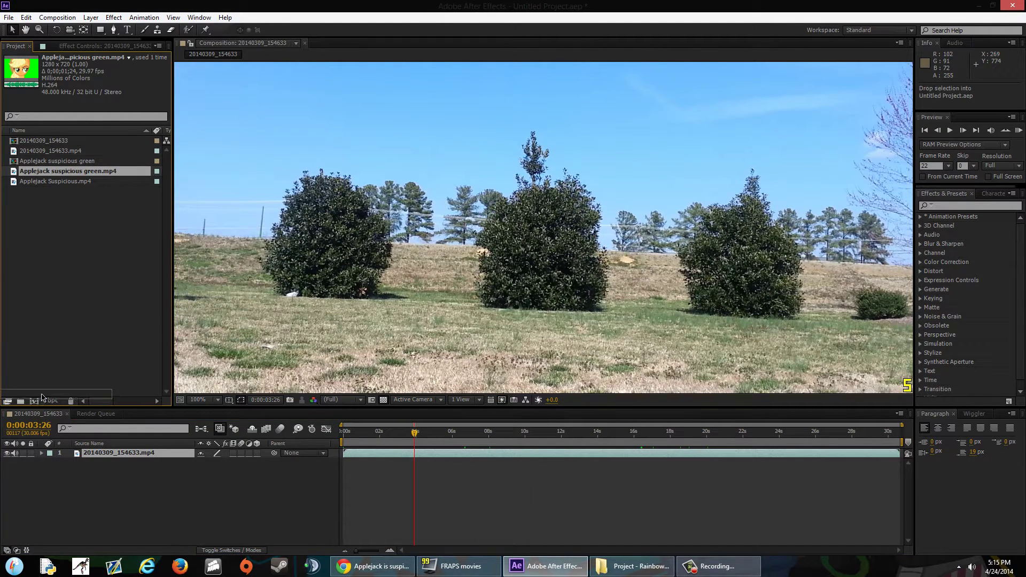
drag(20, 417, 83, 454)
click(363, 431)
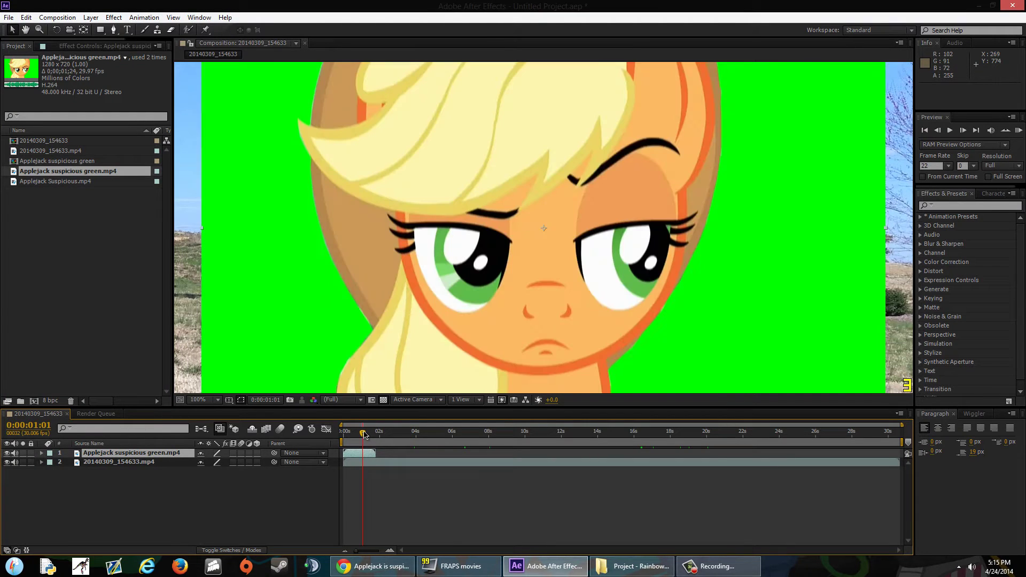
Apply Keylight (1.2) to the Applejack layer and sample the green backdrop as Screen Colour.
click(144, 18)
mouse_move(114, 17)
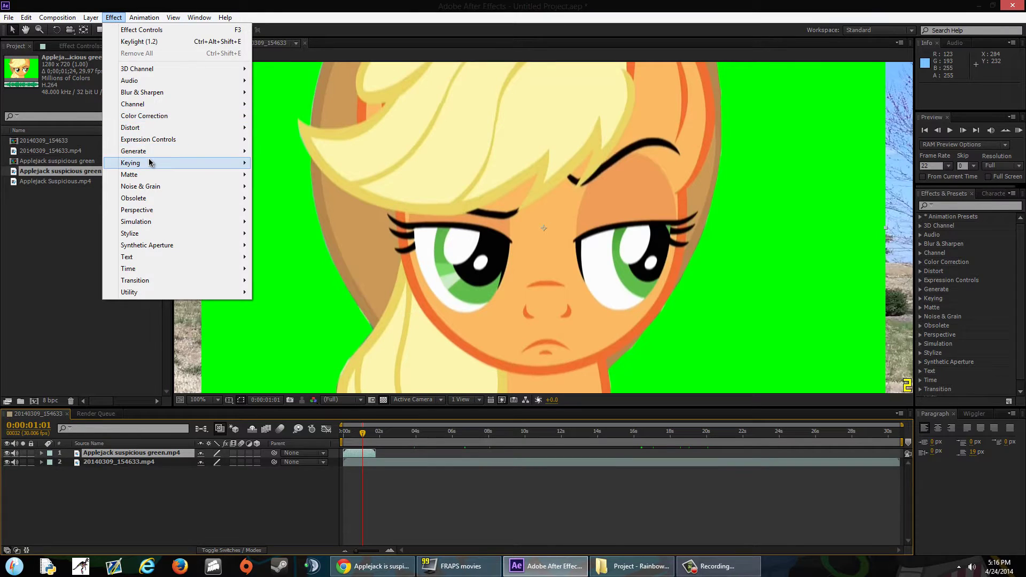
mouse_move(152, 163)
click(297, 246)
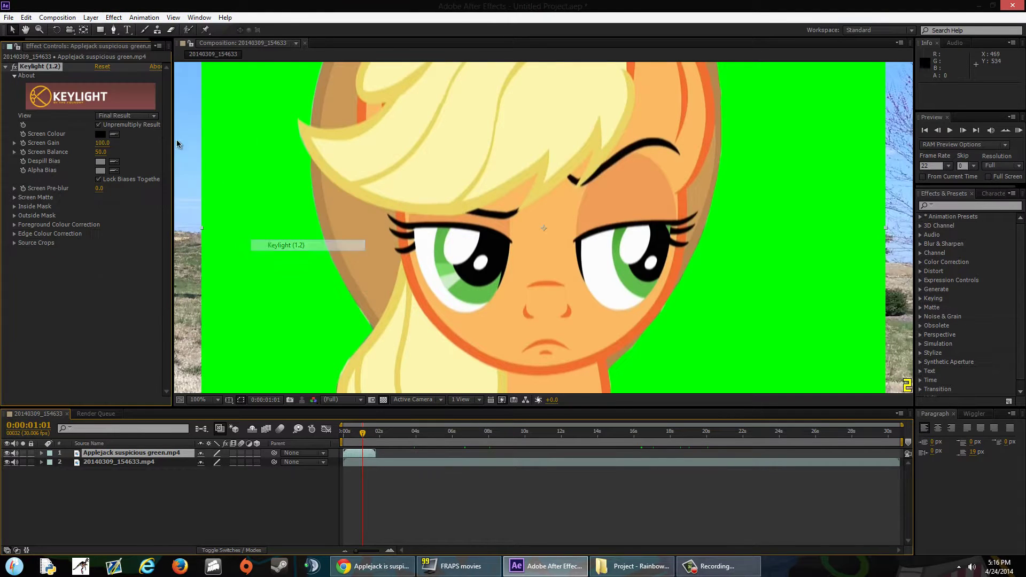
click(246, 157)
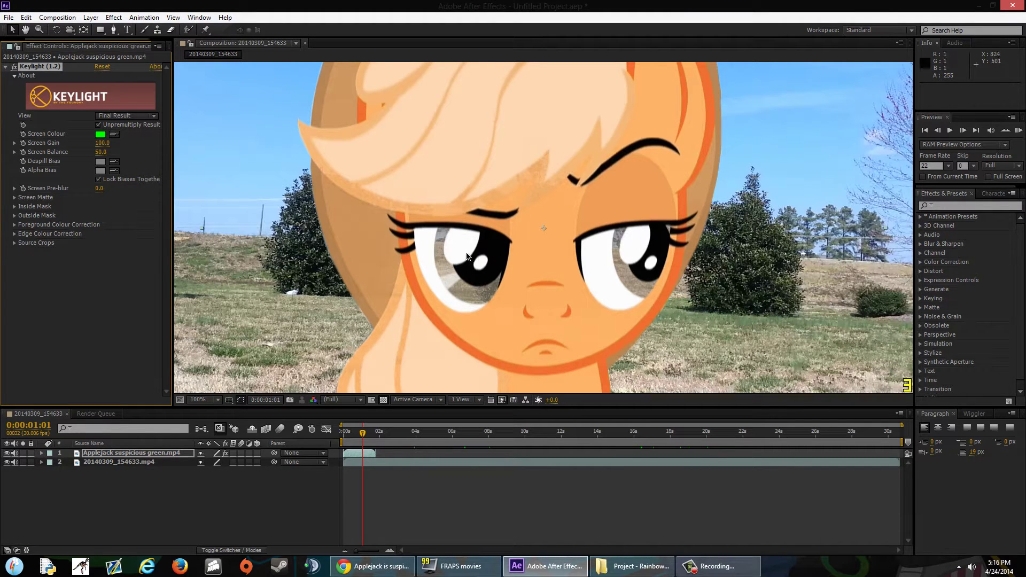
Reposition Applejack in the frame and raise Screen Matte Clip Rollback to 4.6.
drag(441, 271, 528, 269)
key(Right)
key(Down)
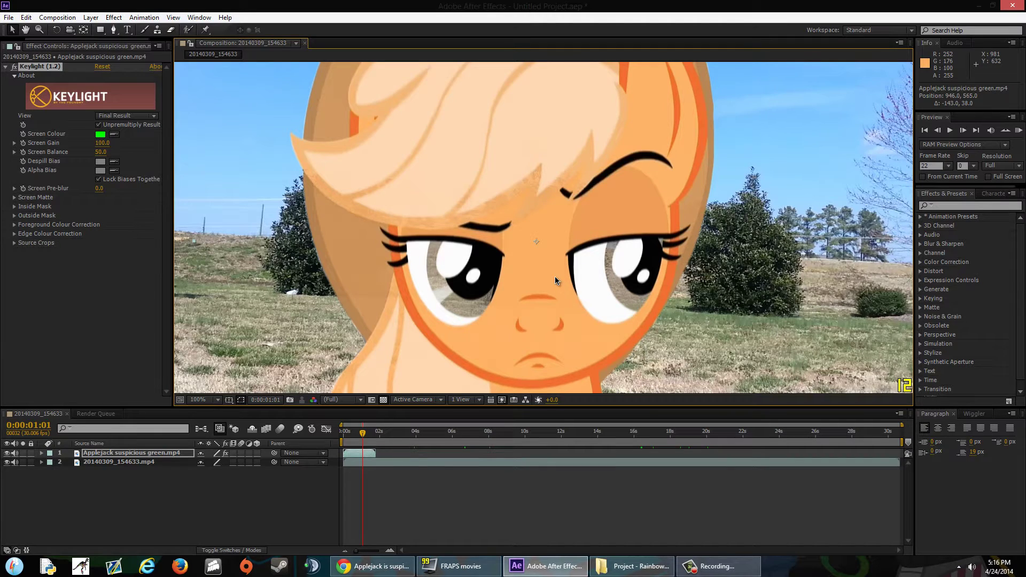
click(15, 198)
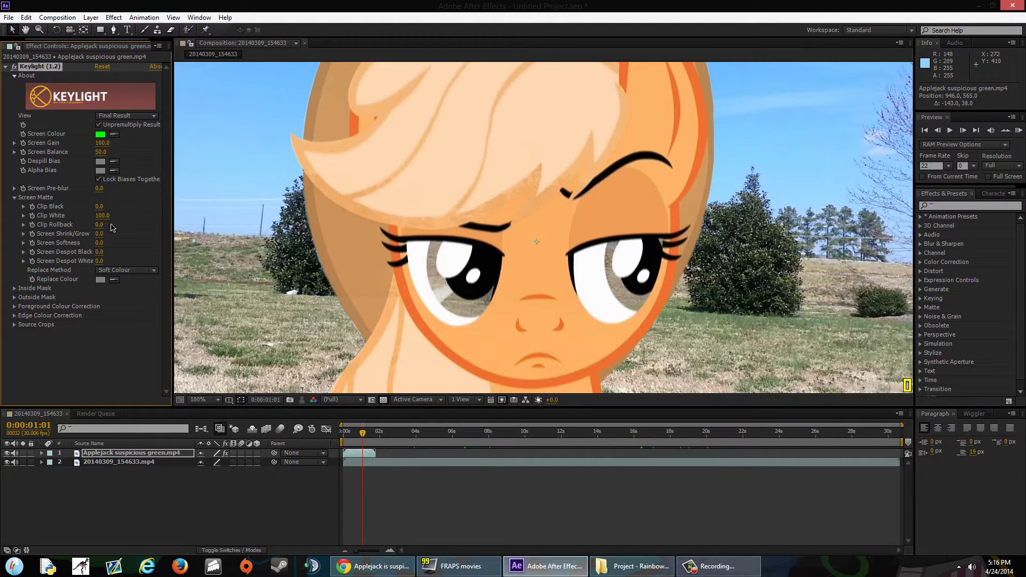
drag(99, 224, 131, 229)
click(372, 566)
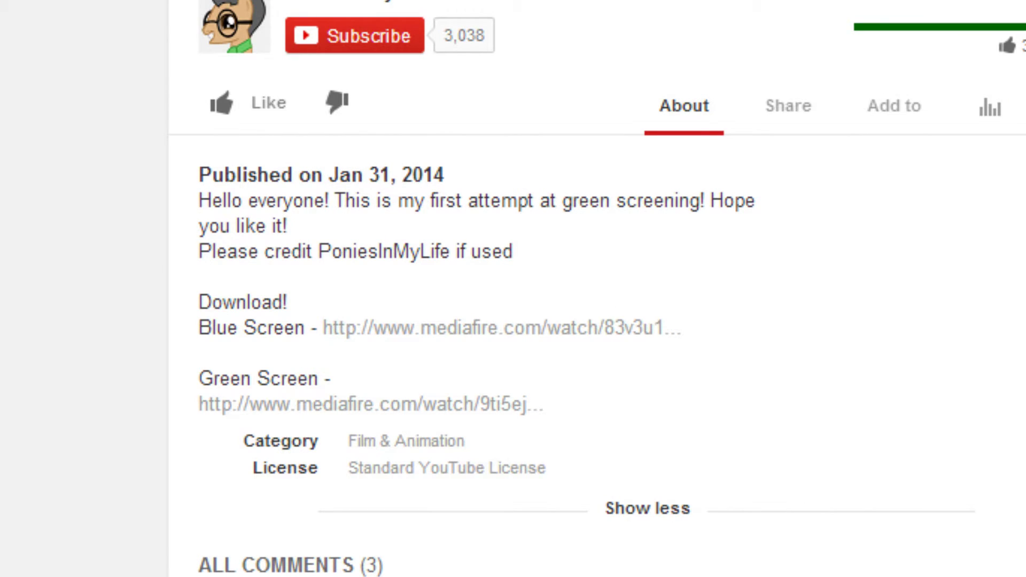
scroll(223, 135, down, 3)
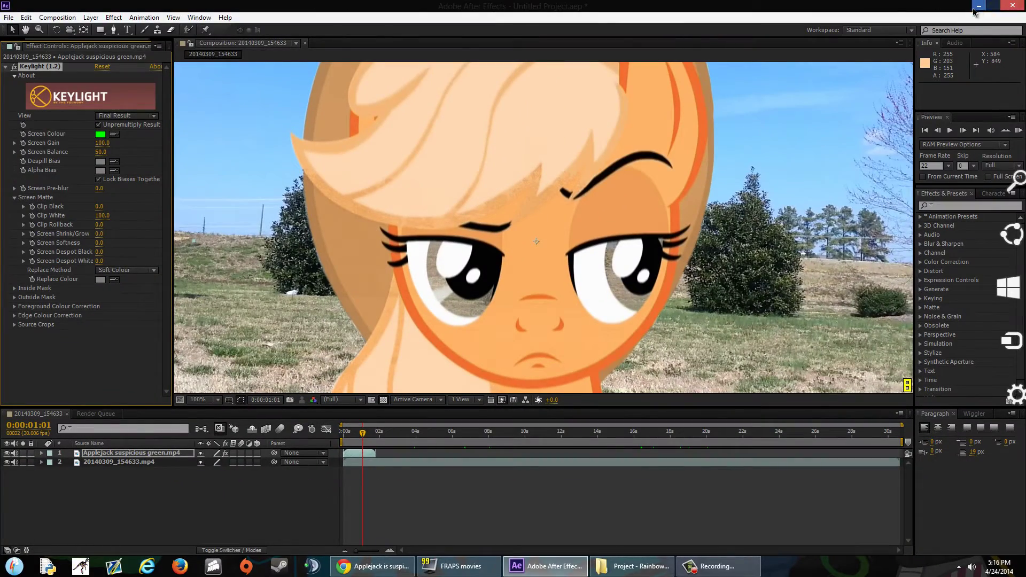
Minimize After Effects and play the blue-screen Applejack Suspicious clip from the desktop.
click(978, 7)
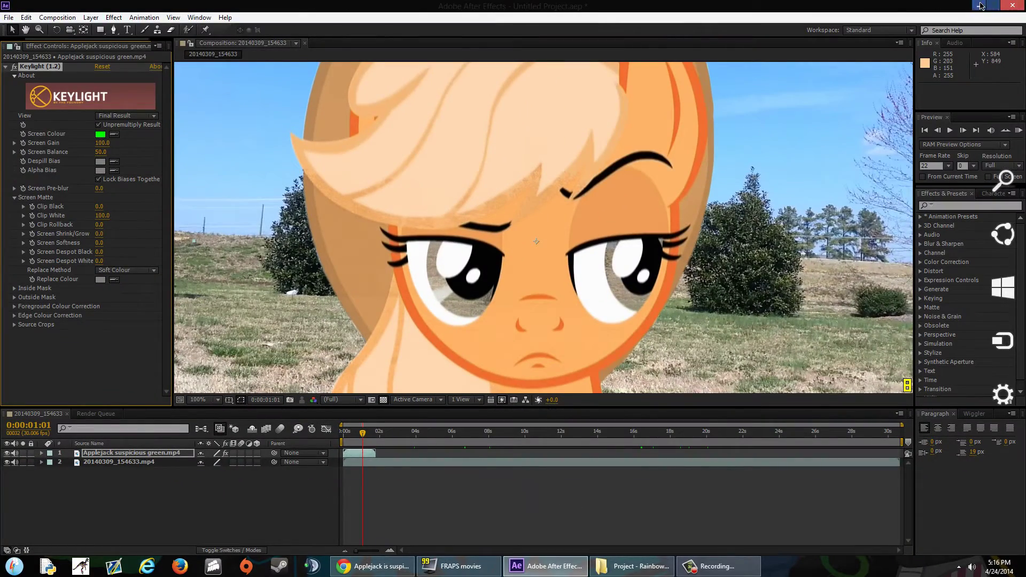
double_click(22, 24)
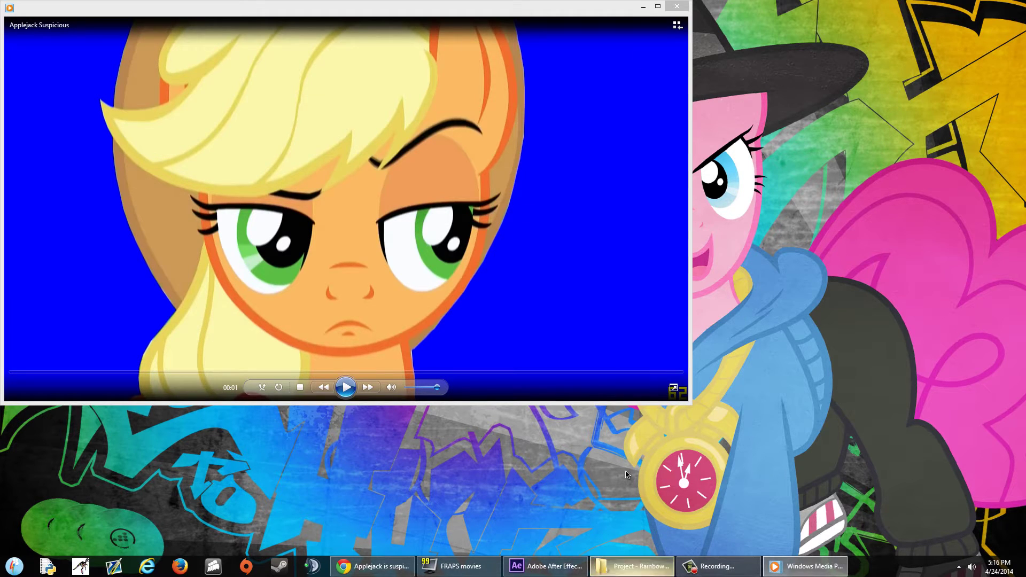
Replace the green-screen layer with Applejack Suspicious.mp4 in the composition.
click(677, 6)
click(545, 565)
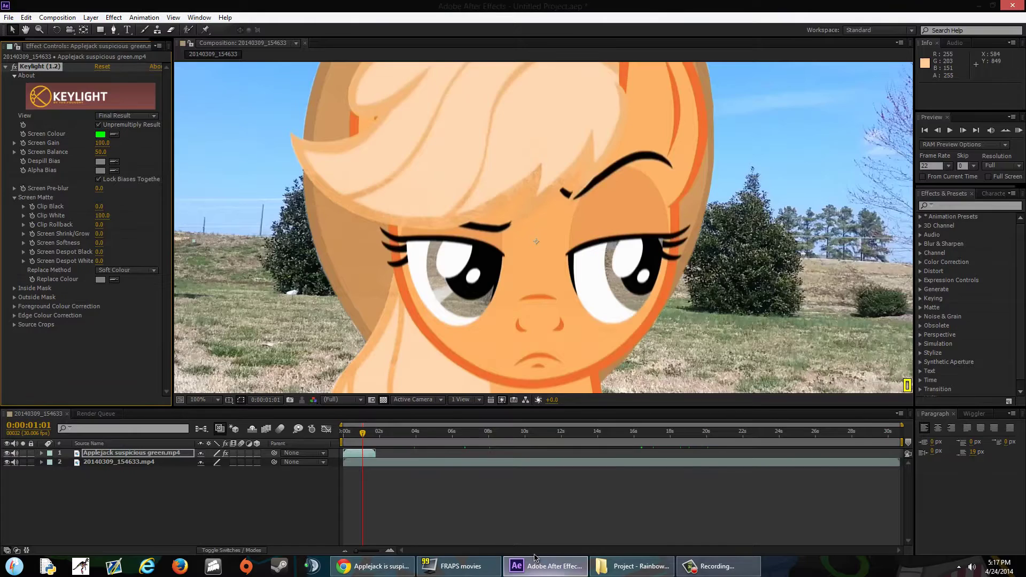
click(133, 454)
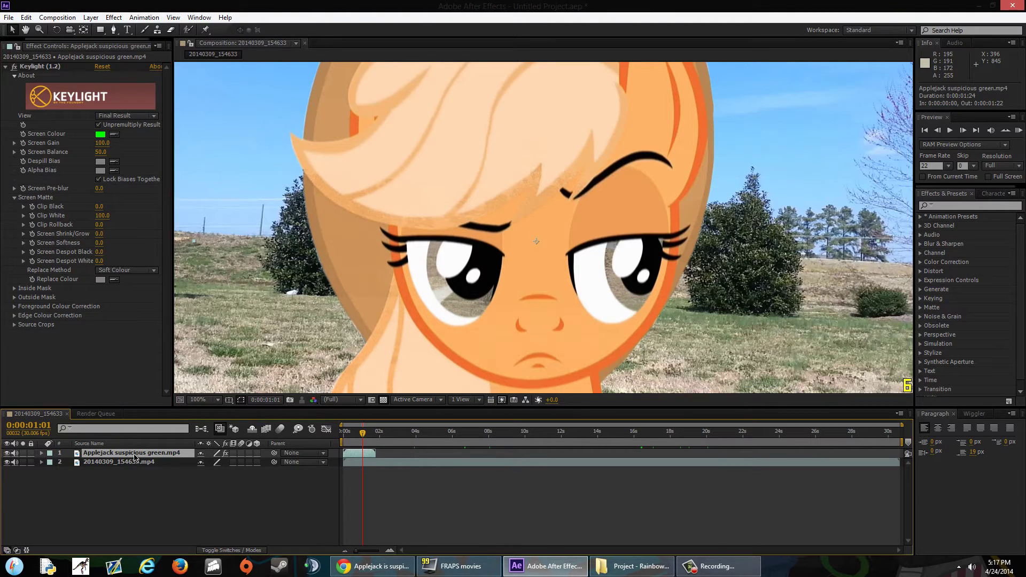
key(Delete)
click(17, 46)
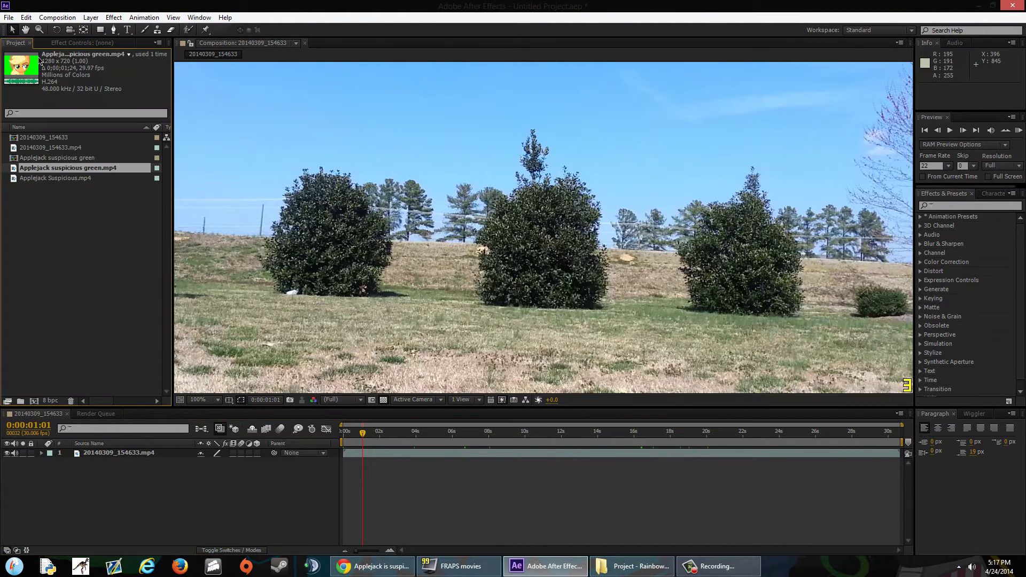
click(81, 186)
click(65, 178)
drag(64, 168, 96, 453)
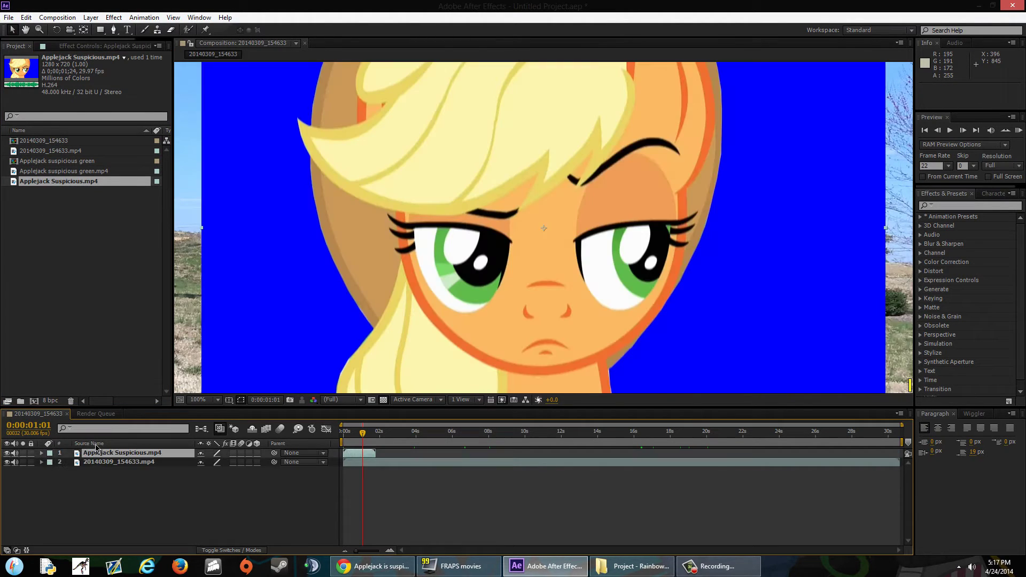
Key out the blue backdrop with Keylight (1.2), then close After Effects without saving.
click(113, 16)
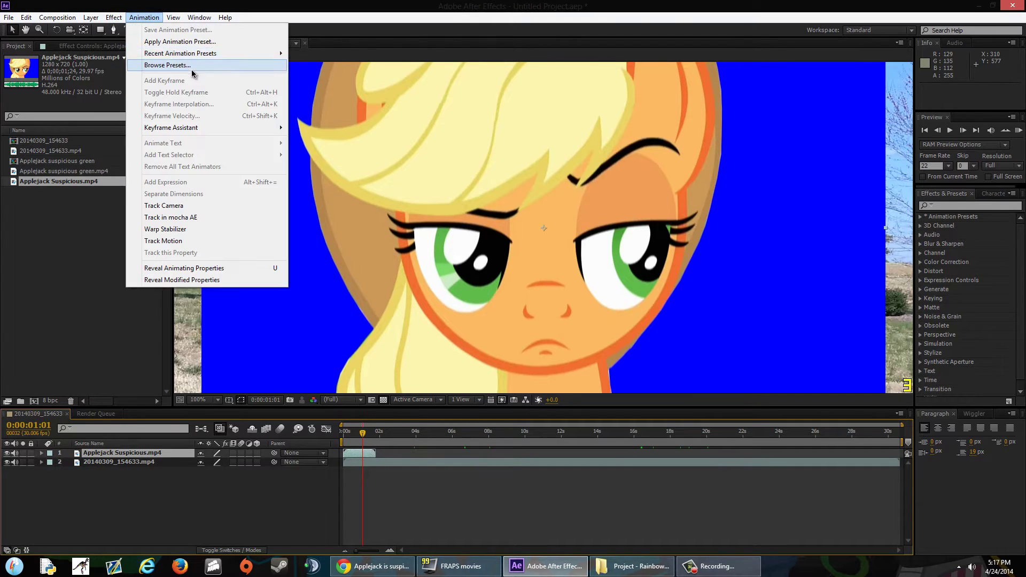
mouse_move(214, 162)
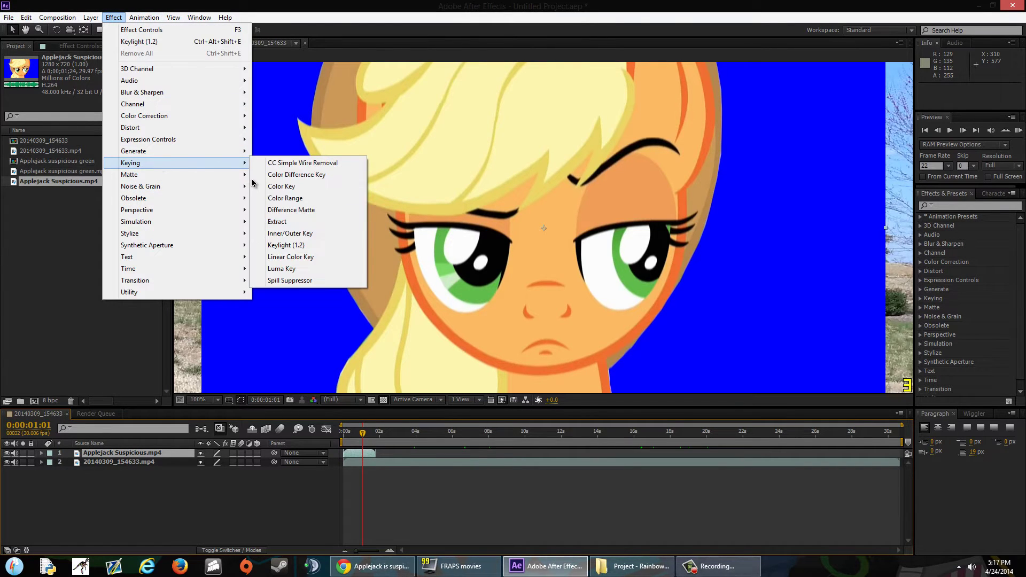
click(316, 241)
click(116, 133)
click(231, 140)
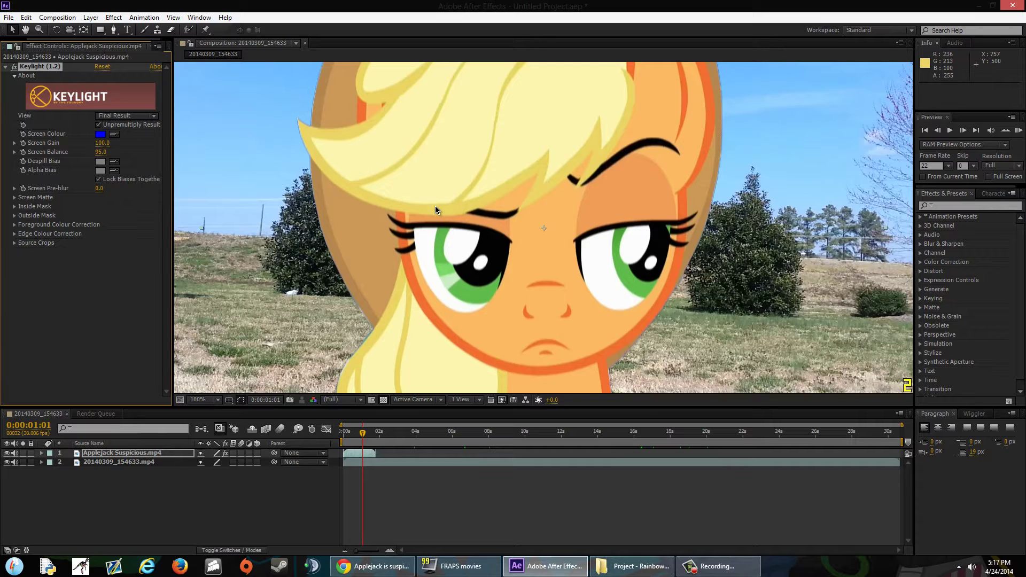
click(1013, 6)
click(535, 297)
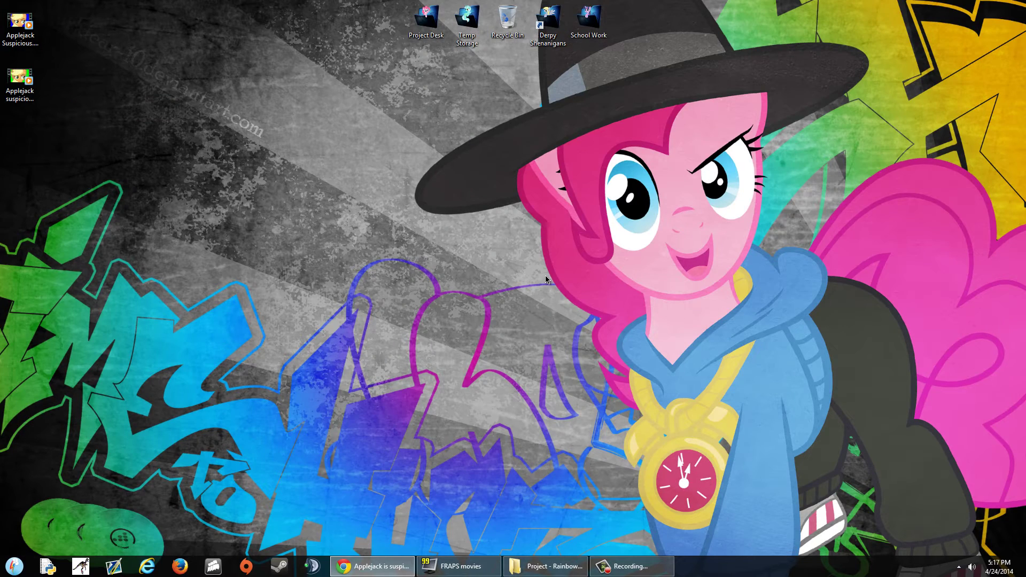
Briefly play the green Applejack clip, close it with Alt+F4, then open the Derpy Shenanigans folder.
double_click(19, 80)
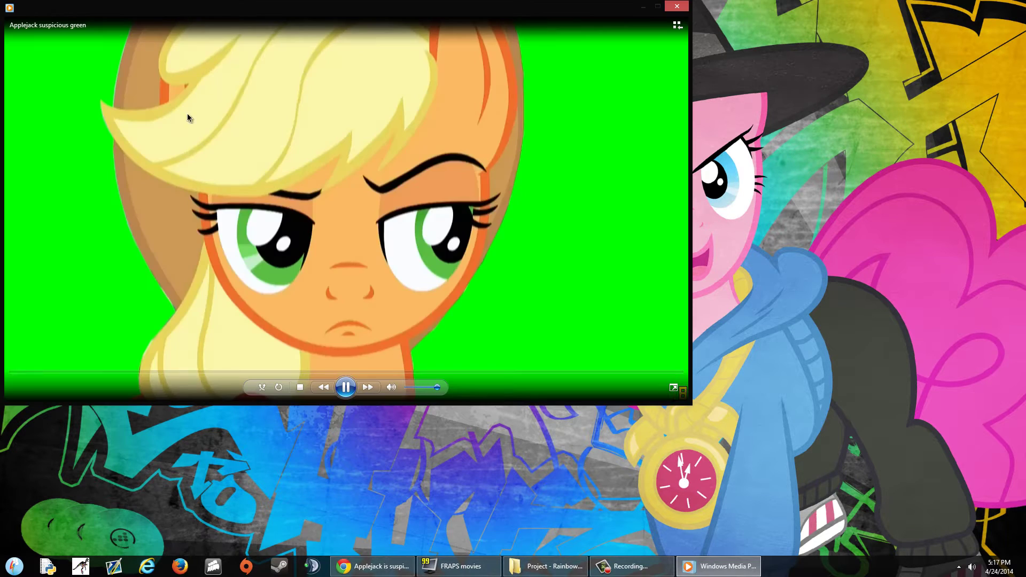
key(alt+F4)
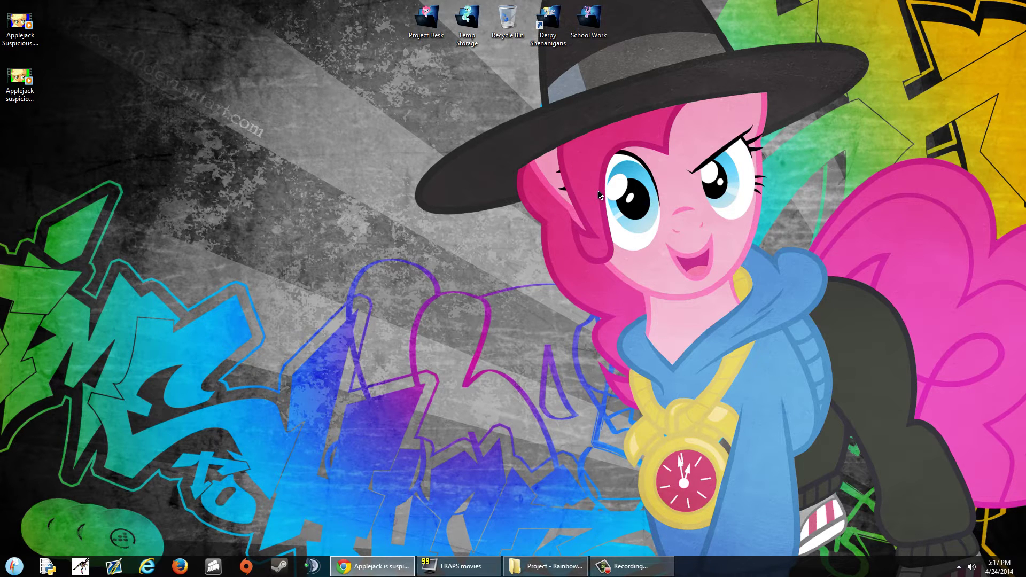
double_click(544, 33)
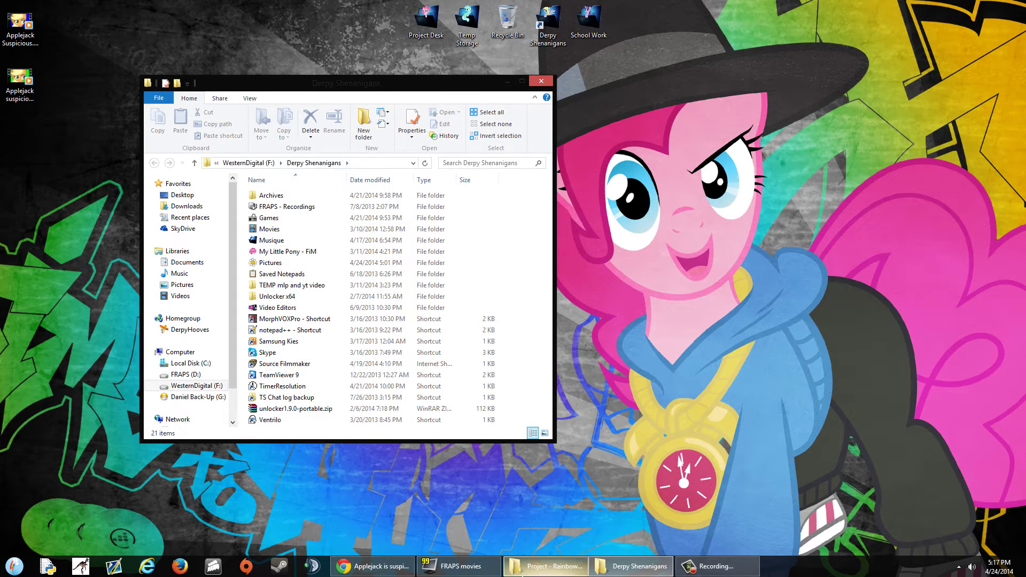
Open Legit Green Screen Pirate.aep from the Rainbow Pirate Greenscreen folder and close both Explorer windows.
click(545, 566)
double_click(260, 197)
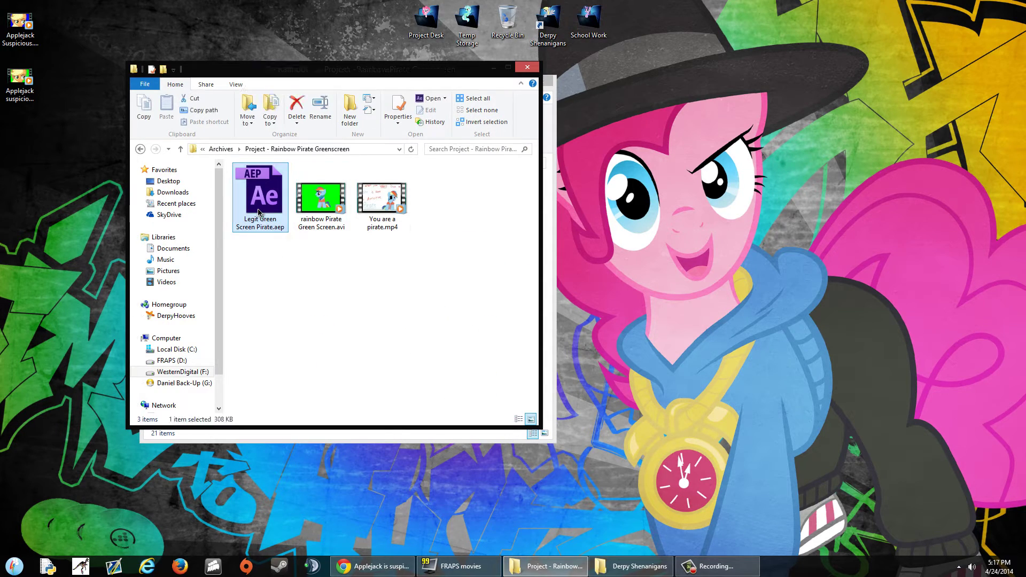
click(527, 67)
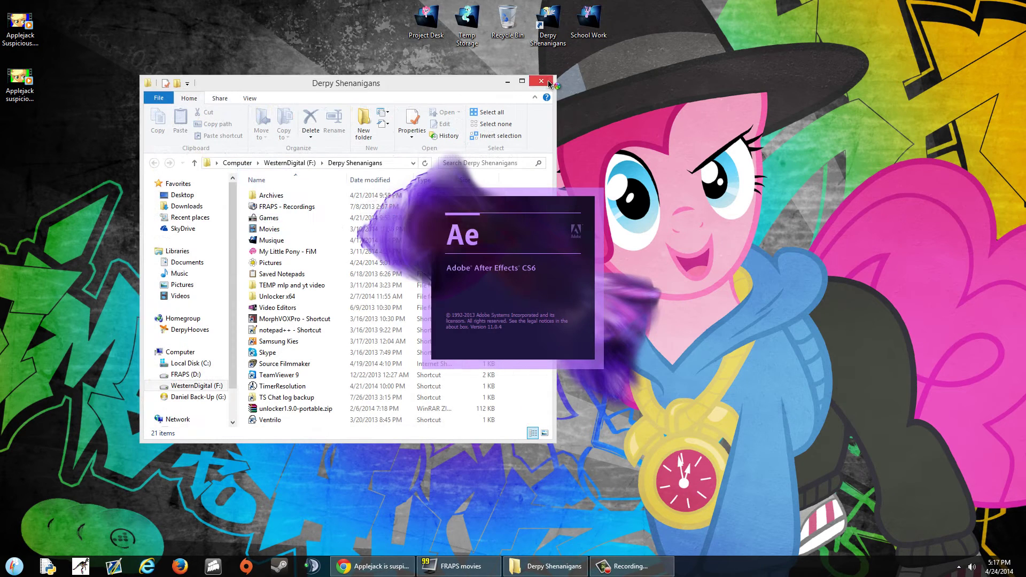
click(545, 81)
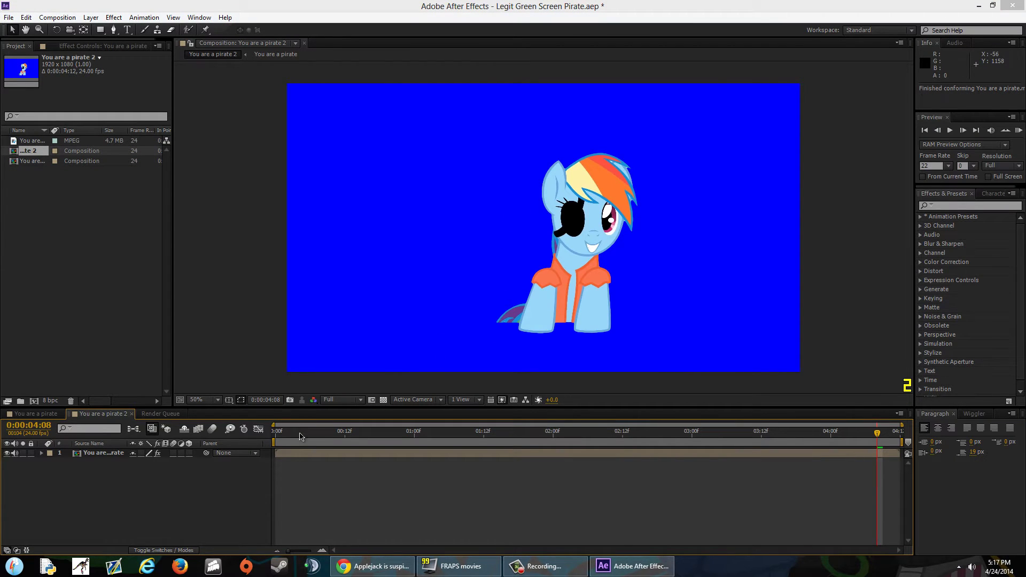
Set the composition background colour to bright green with blue 0 and green 255.
click(297, 433)
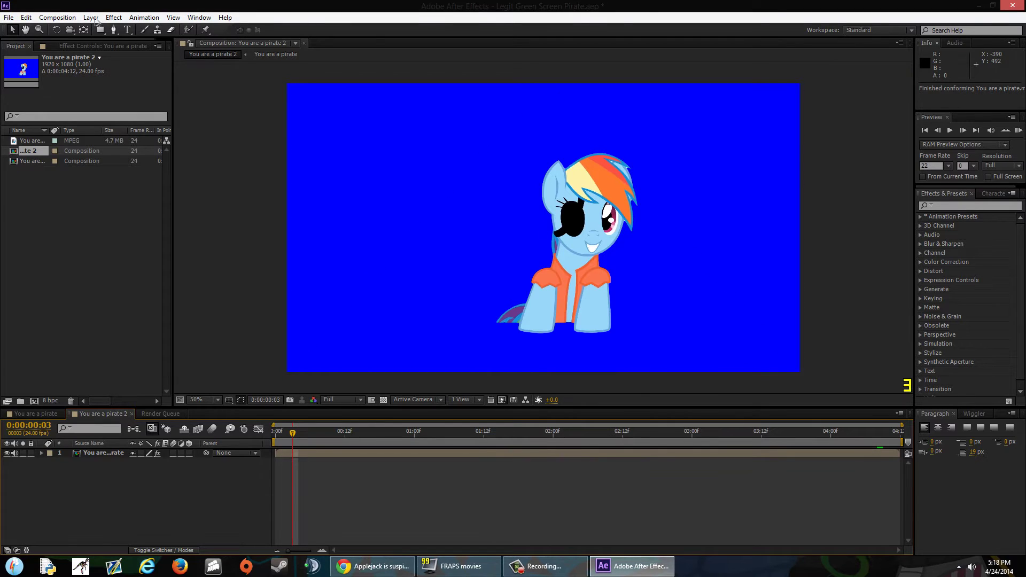
click(293, 433)
click(57, 17)
click(93, 46)
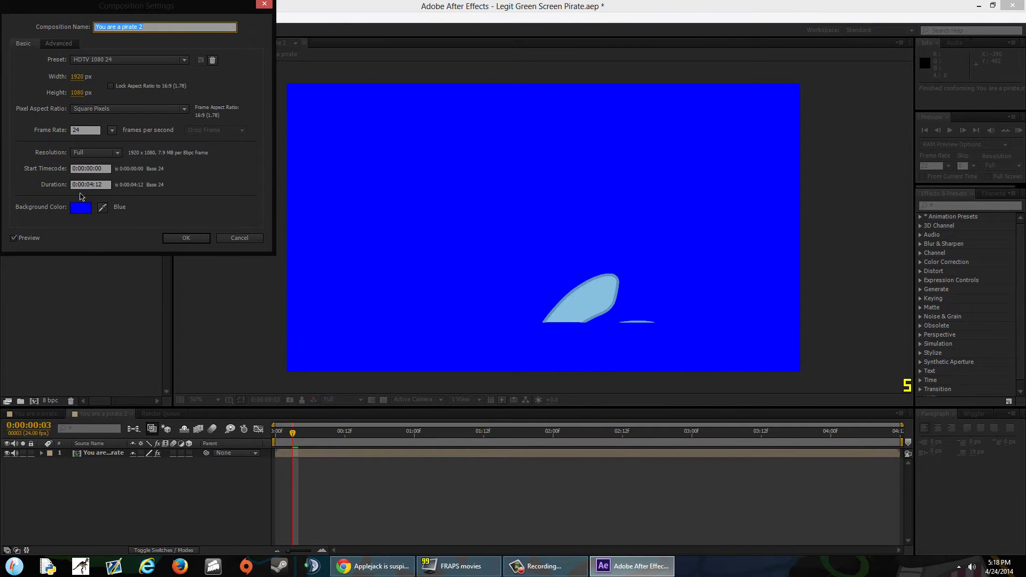
click(81, 207)
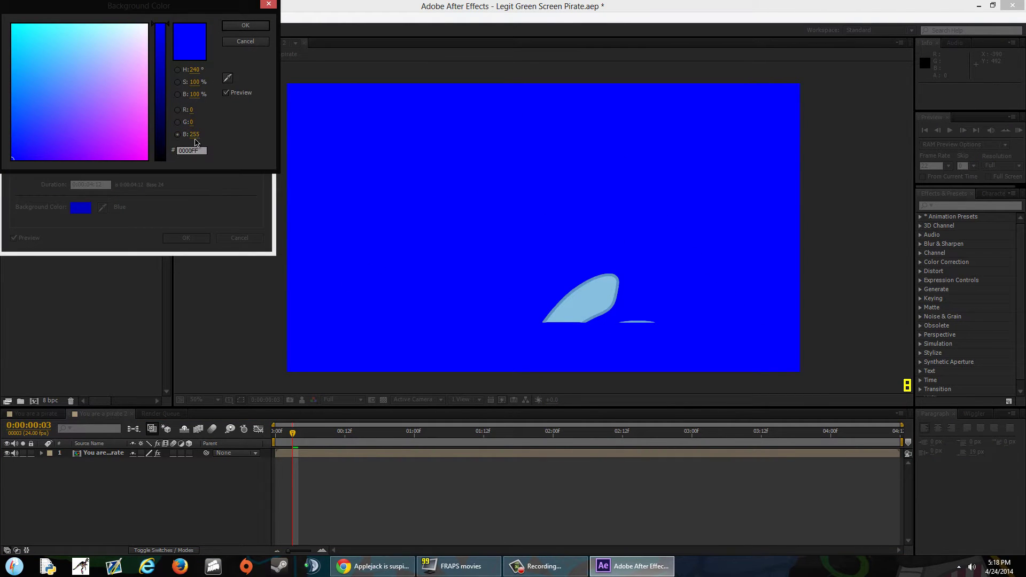
click(194, 134)
text(0)
key(Tab)
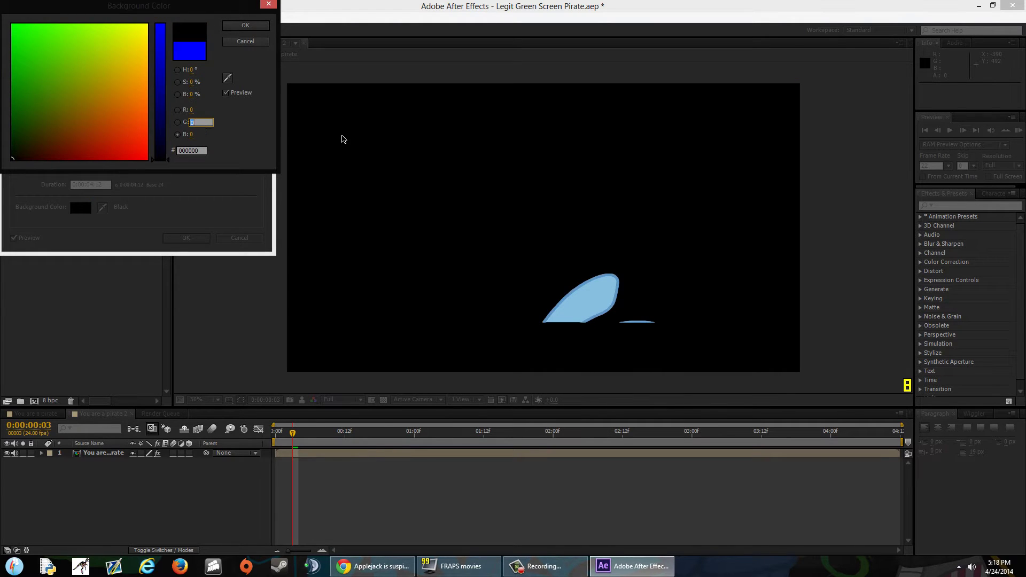
text(8)
text(255)
key(Return)
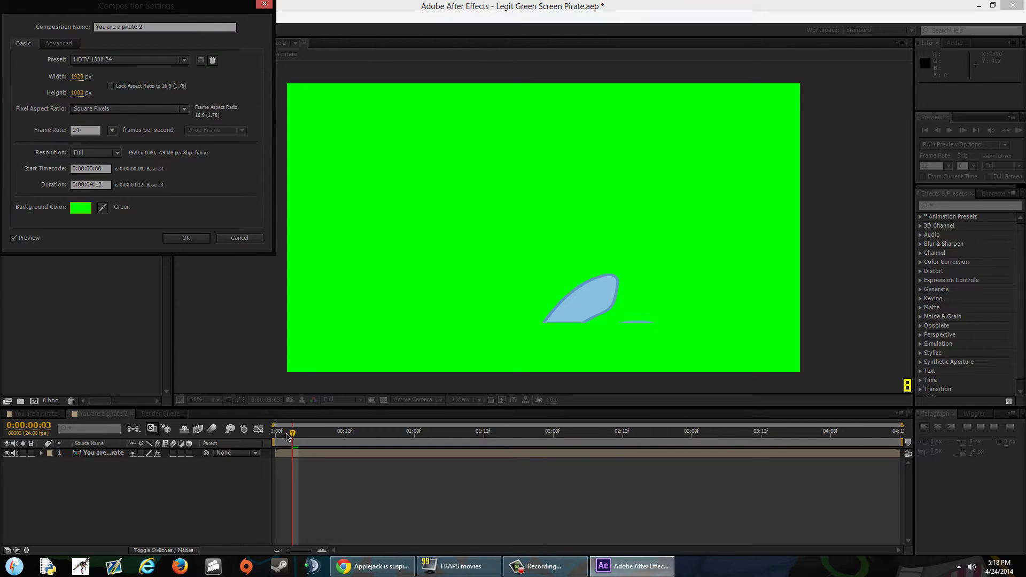
click(192, 238)
drag(292, 433, 450, 442)
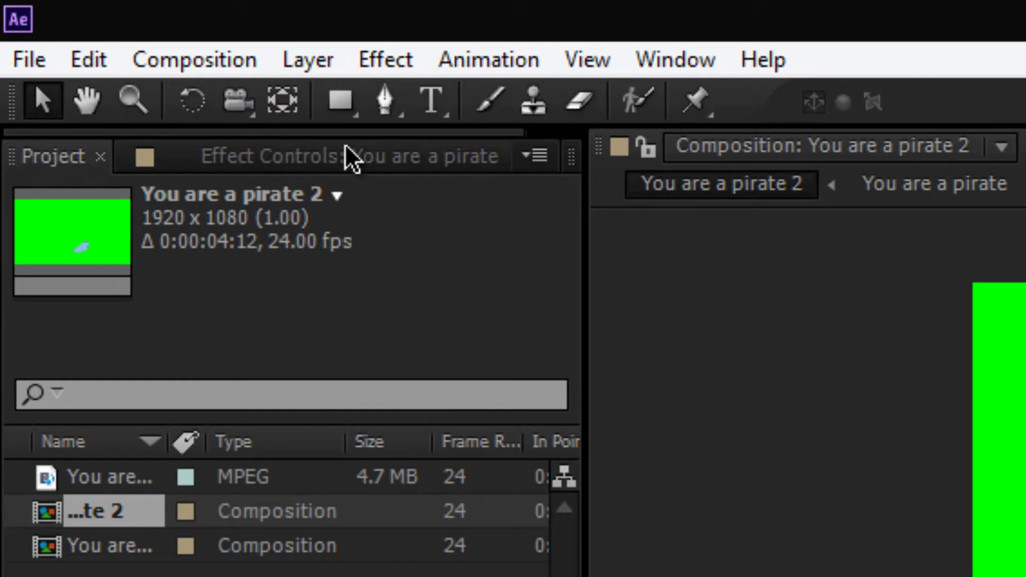
Change the background colour to 0000FF by setting green to 0 and blue to 255.
click(241, 74)
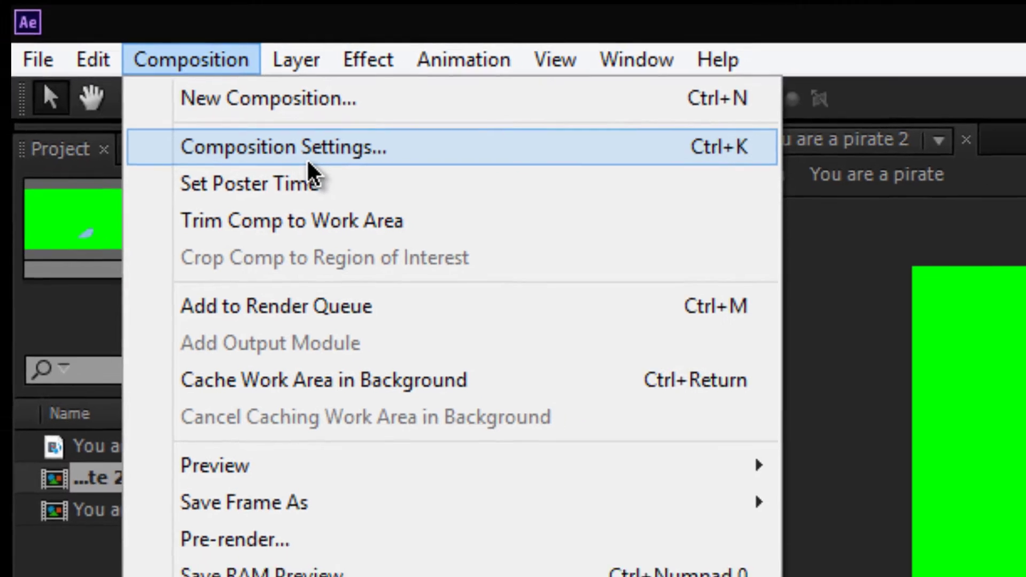
click(311, 160)
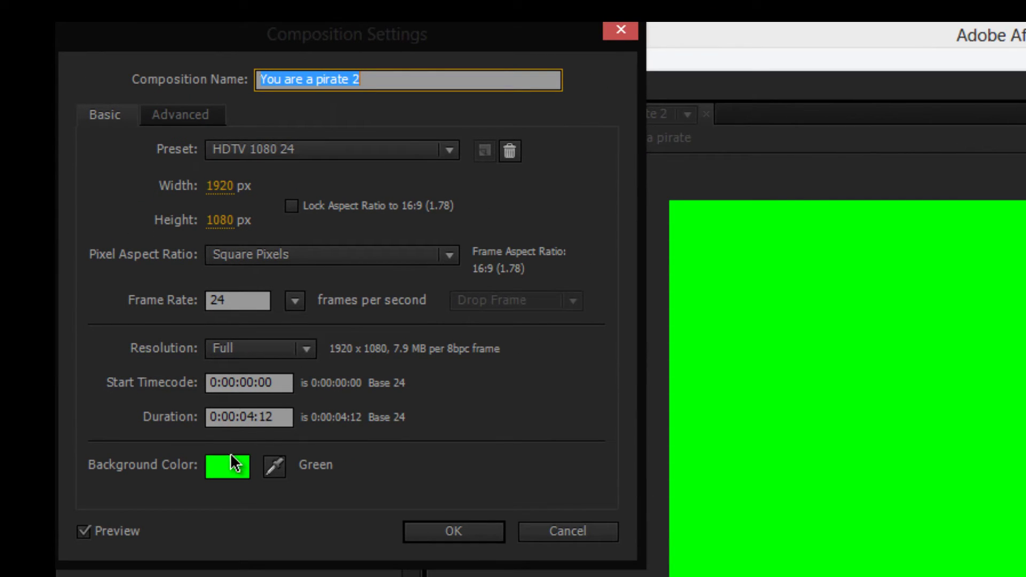
click(225, 466)
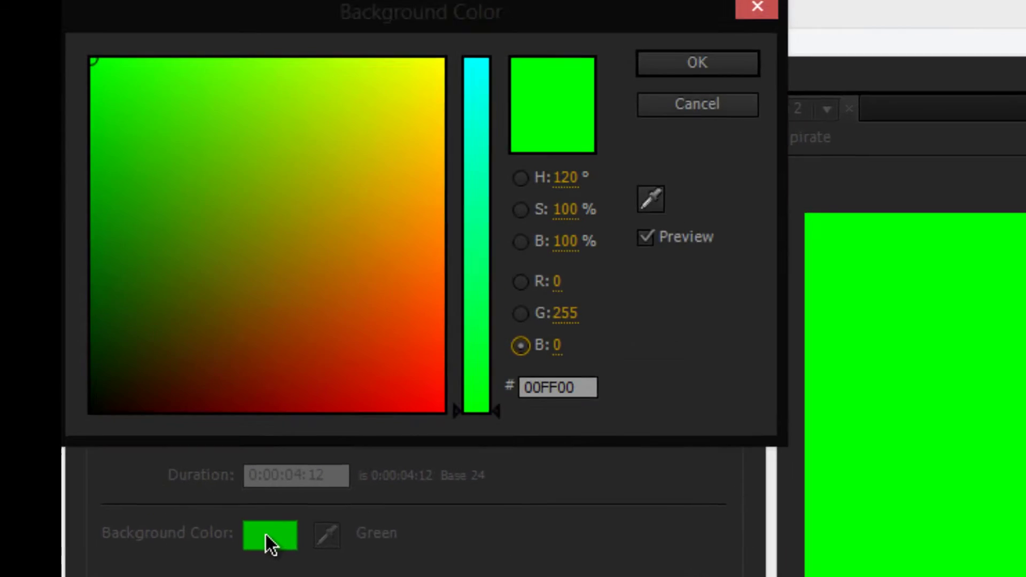
click(755, 386)
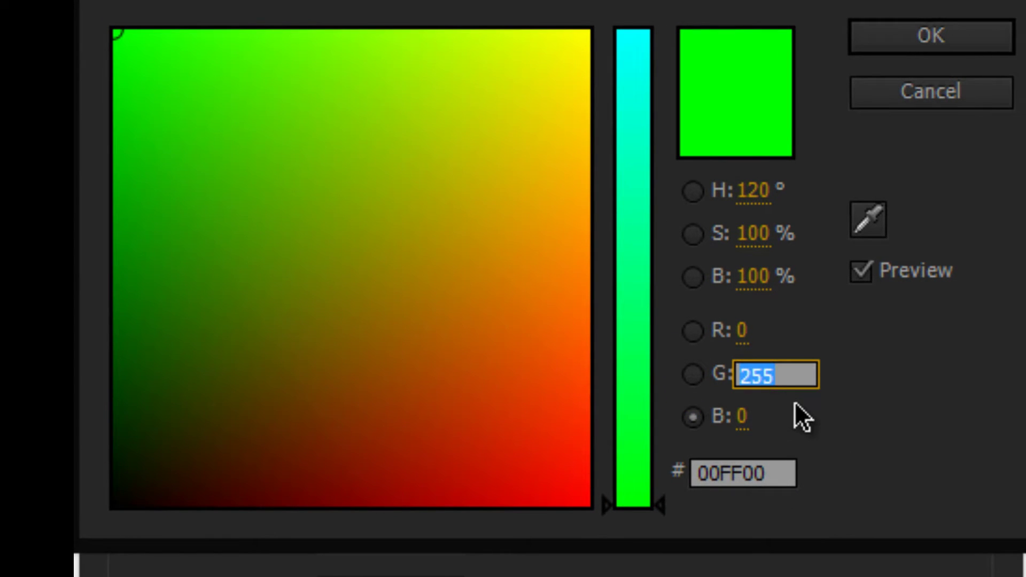
text(0)
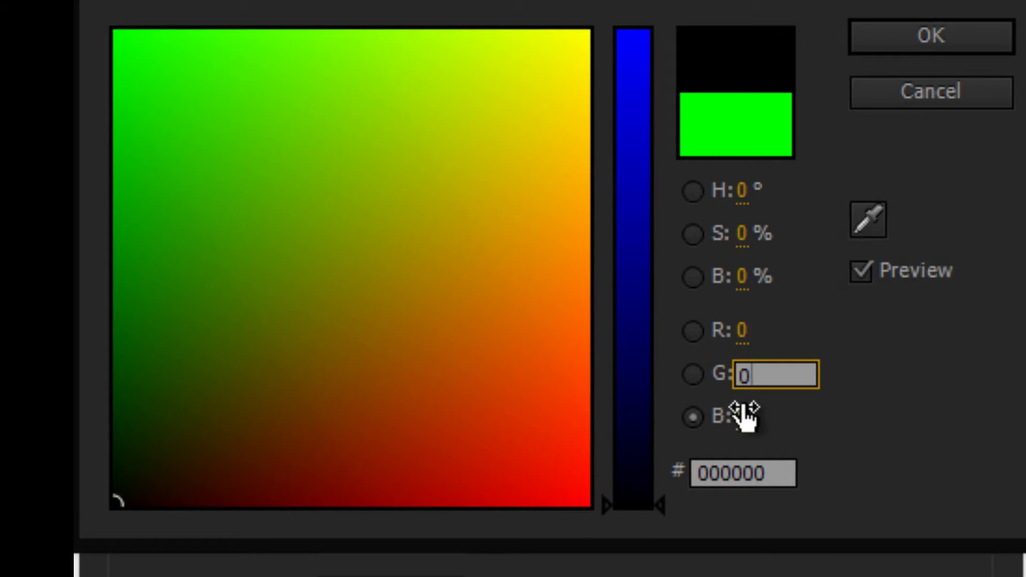
click(742, 417)
text(255)
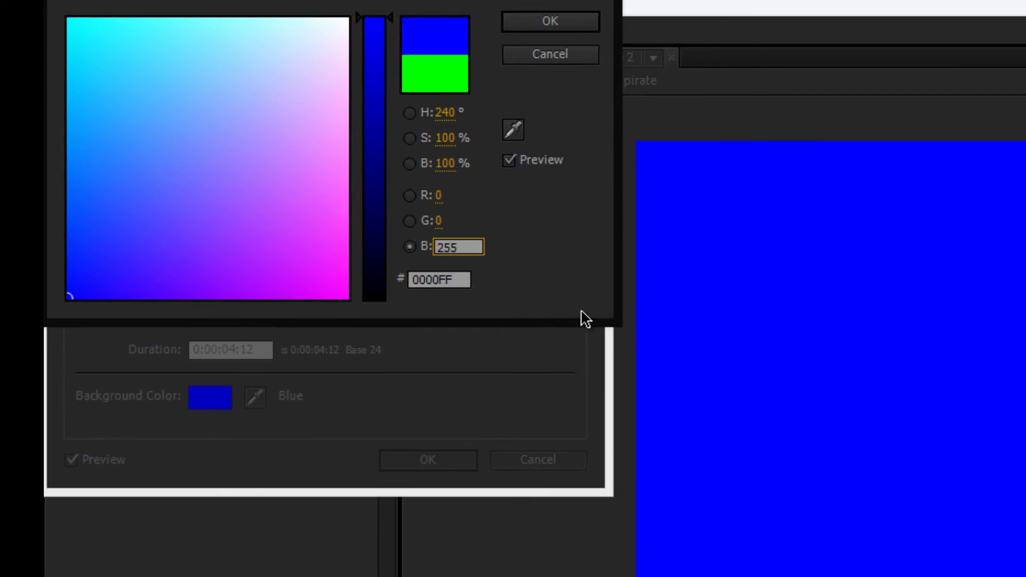
click(572, 21)
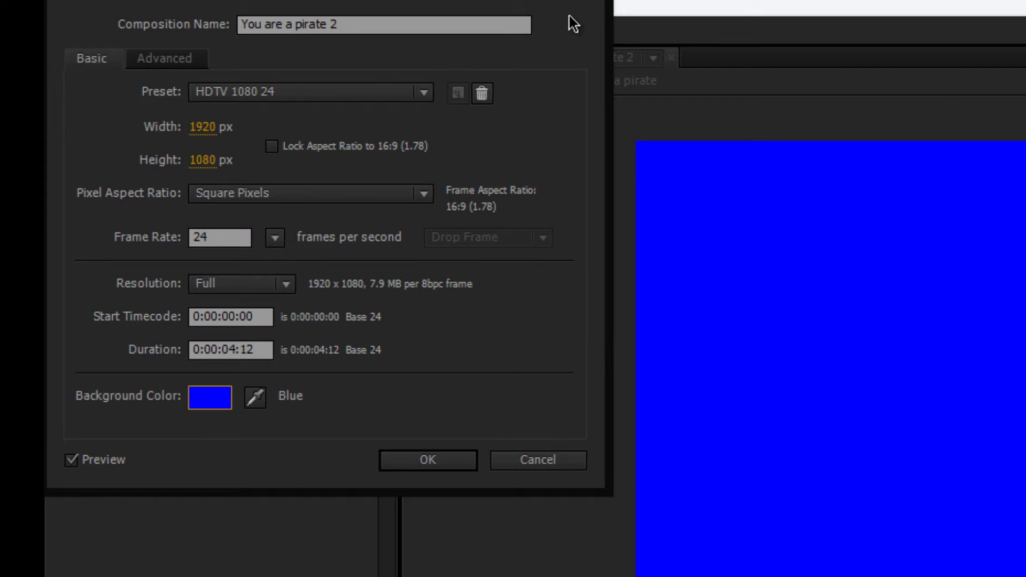
click(462, 464)
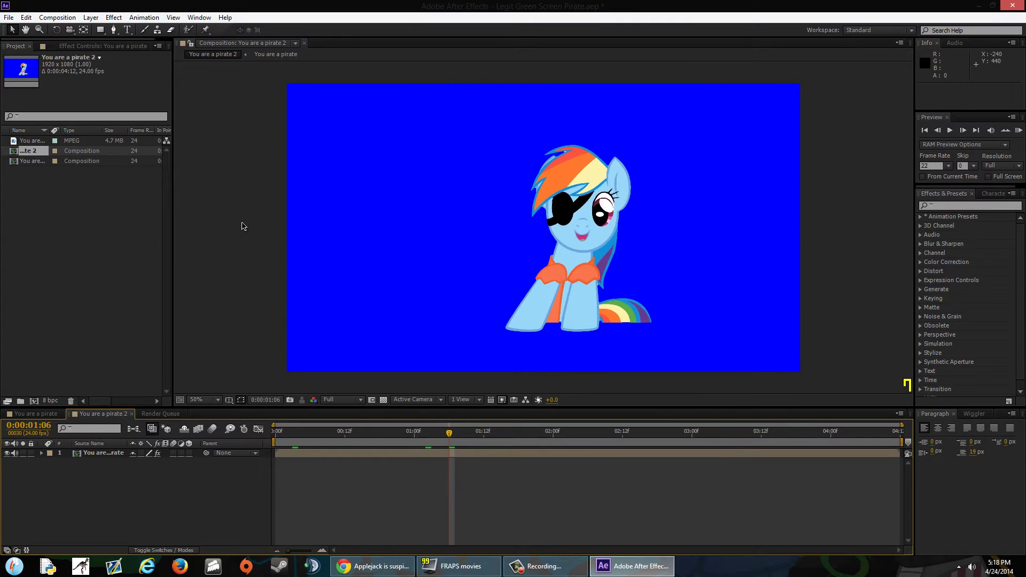
Add You are a pirate 2 to the render queue and render it to You are a pirate 2.avi.
drag(451, 436, 777, 433)
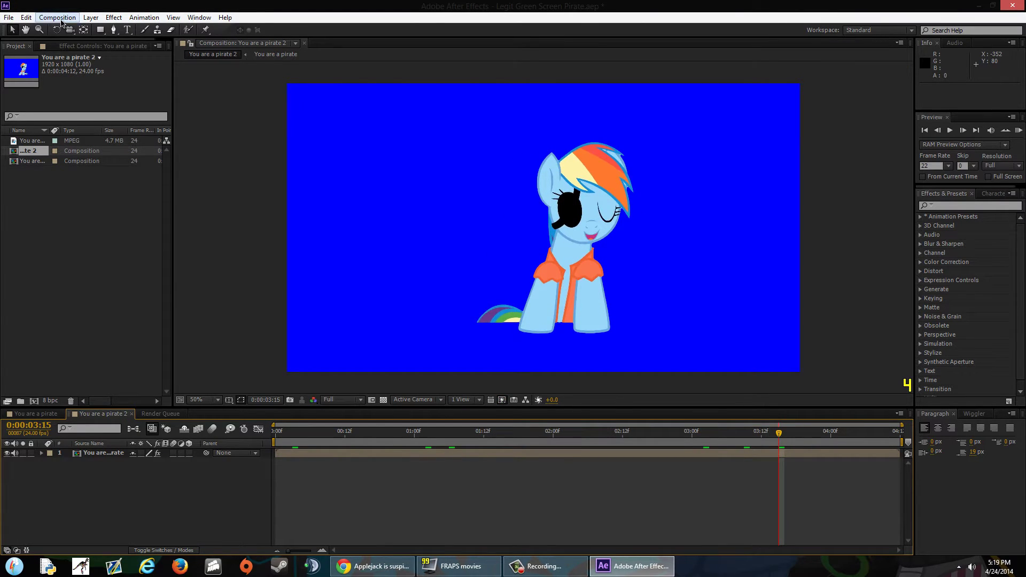
click(57, 17)
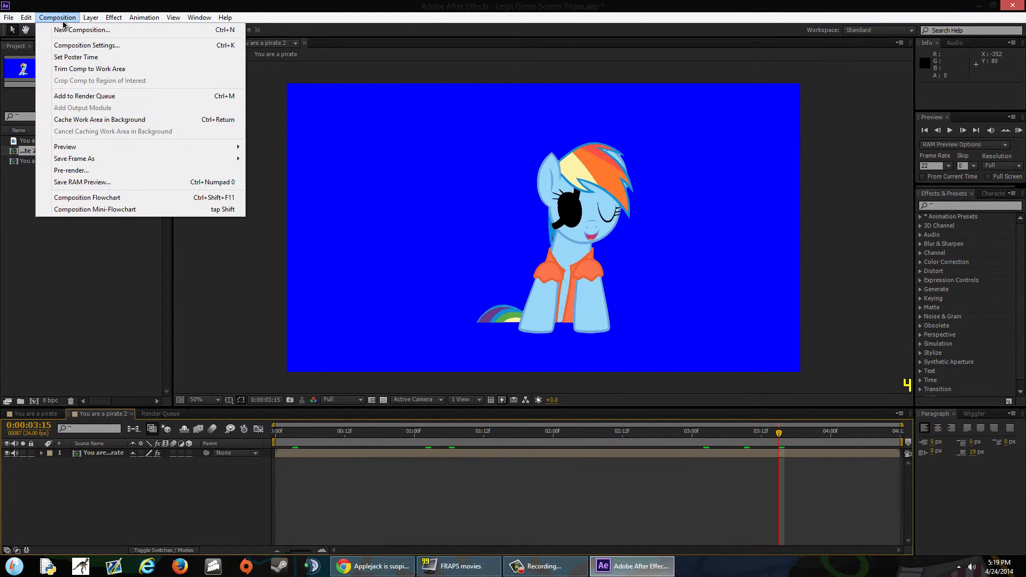
click(107, 96)
click(881, 443)
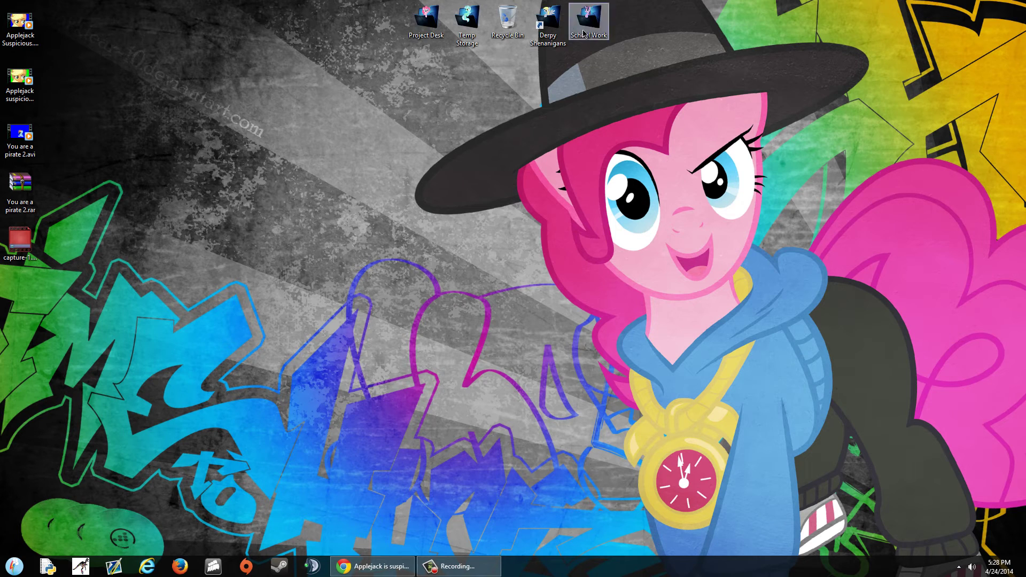
Open Legit Green Screen Pirate.aep from Derpy Shenanigans > Archives > Project - Rainbow Pirate Greenscreen.
double_click(548, 20)
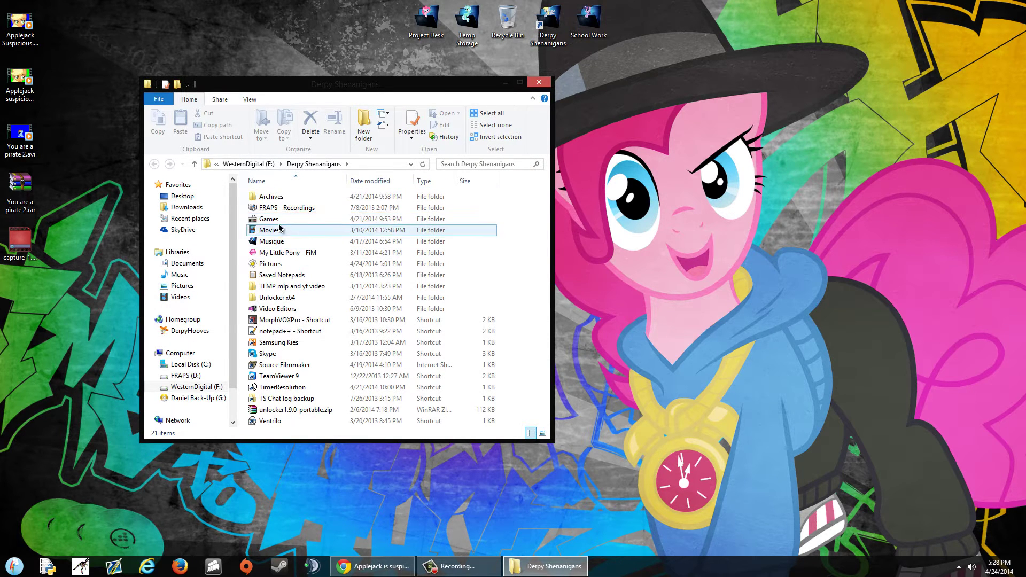
double_click(276, 197)
double_click(302, 286)
double_click(335, 211)
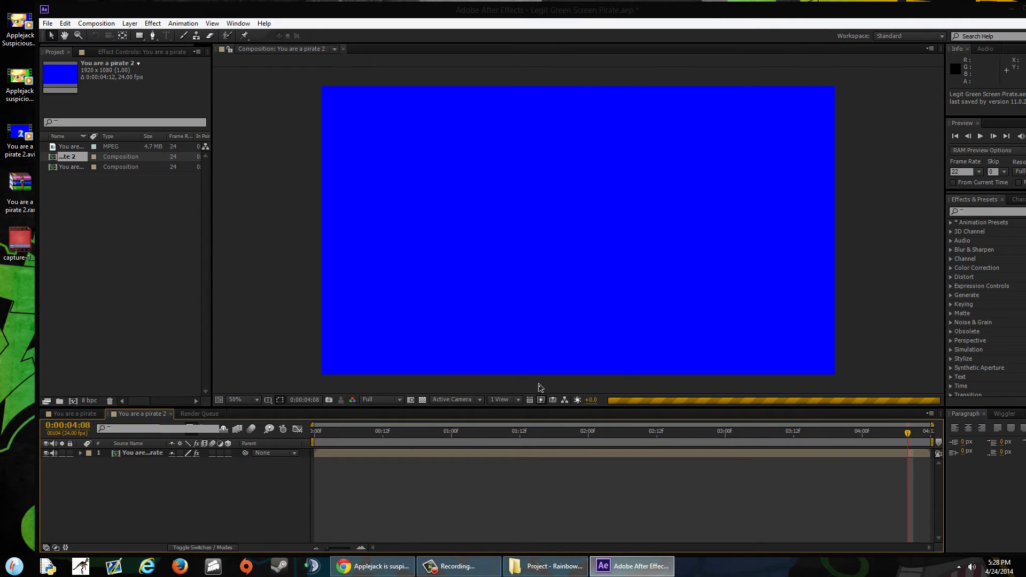
Switch to the You are a pirate composition, select layer 2, and open the Temp Storage folder.
drag(785, 13, 675, 2)
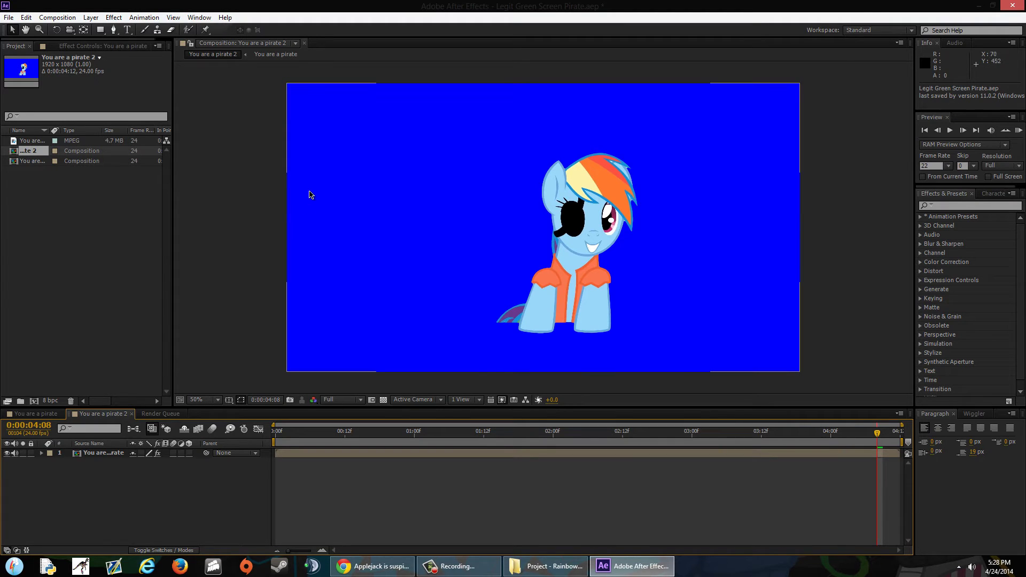
click(32, 414)
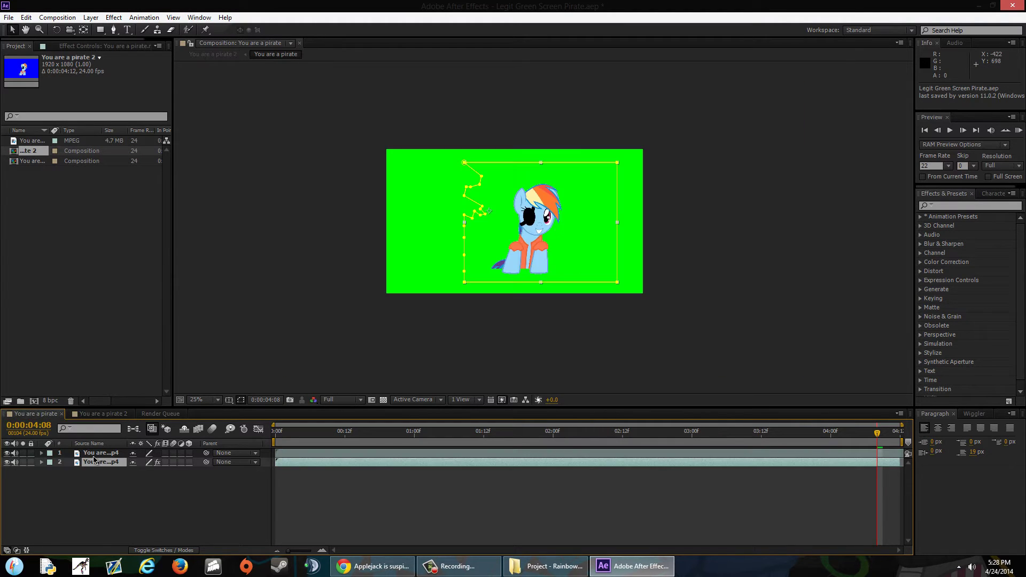
click(103, 458)
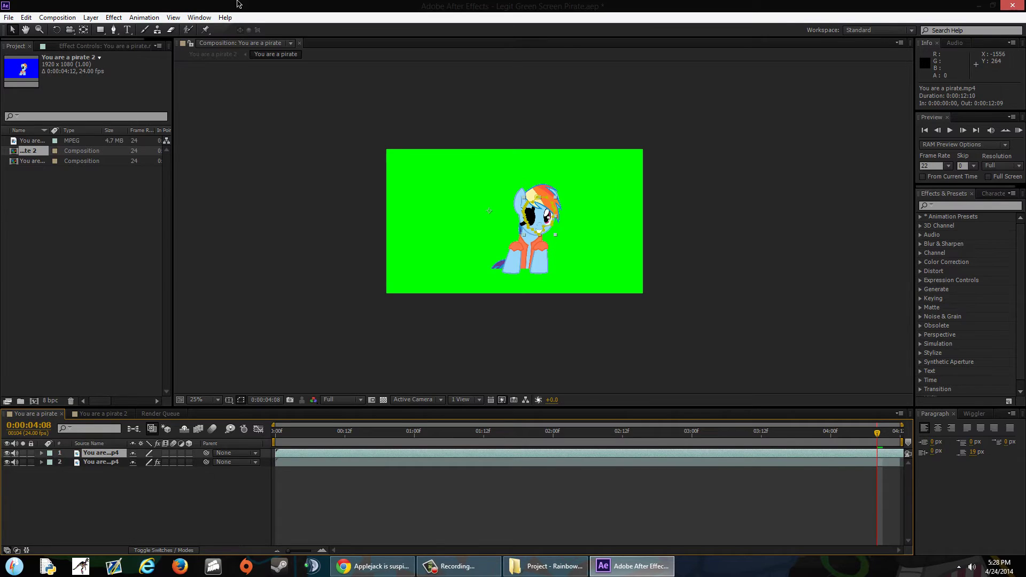
drag(280, 5, 473, 16)
double_click(473, 16)
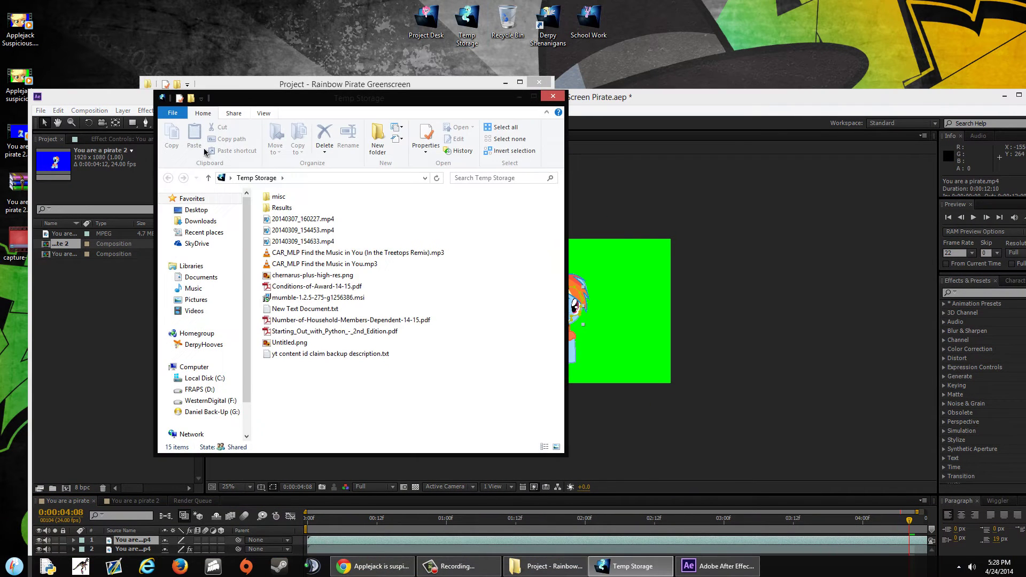
Close the project folder and import 20140309_154453.mp4 from Temp Storage into the Project panel.
drag(336, 103, 405, 104)
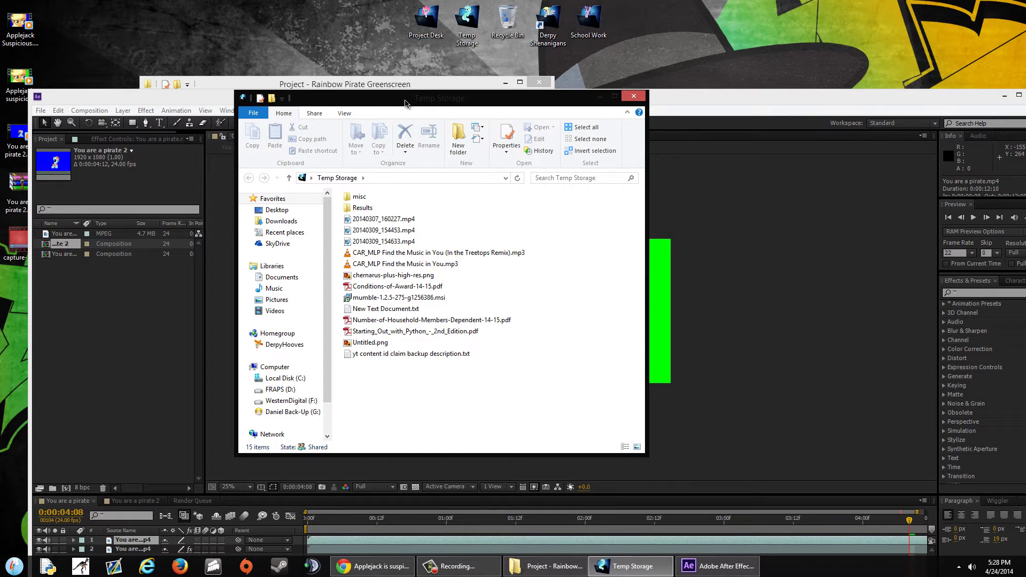
click(722, 231)
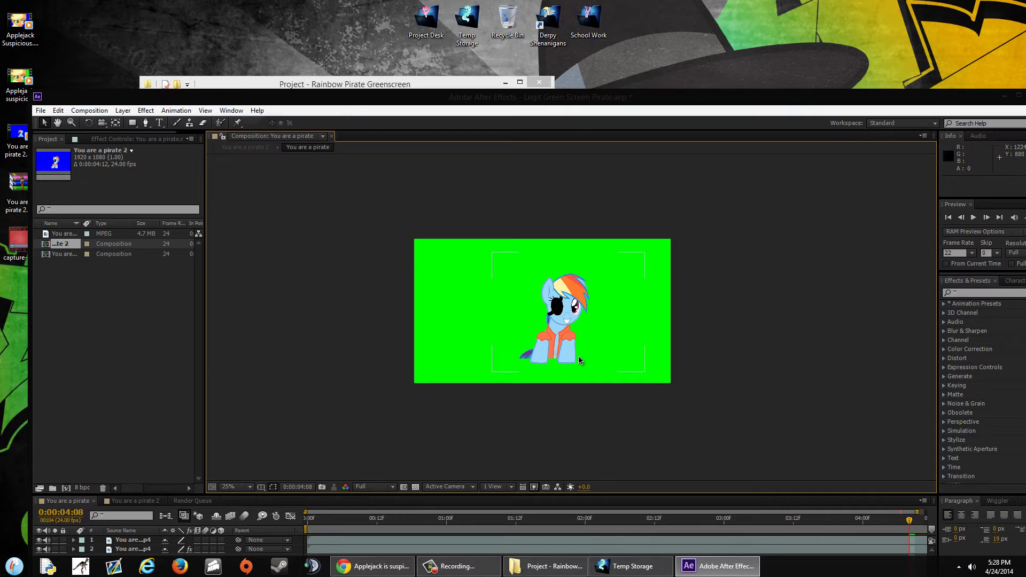
click(545, 565)
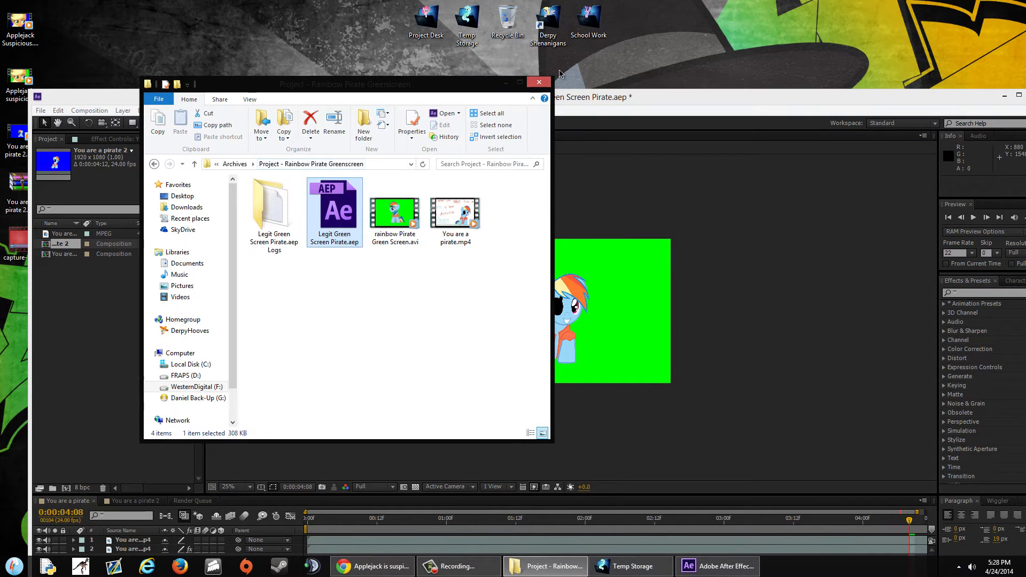
click(539, 82)
double_click(466, 23)
drag(393, 239, 133, 267)
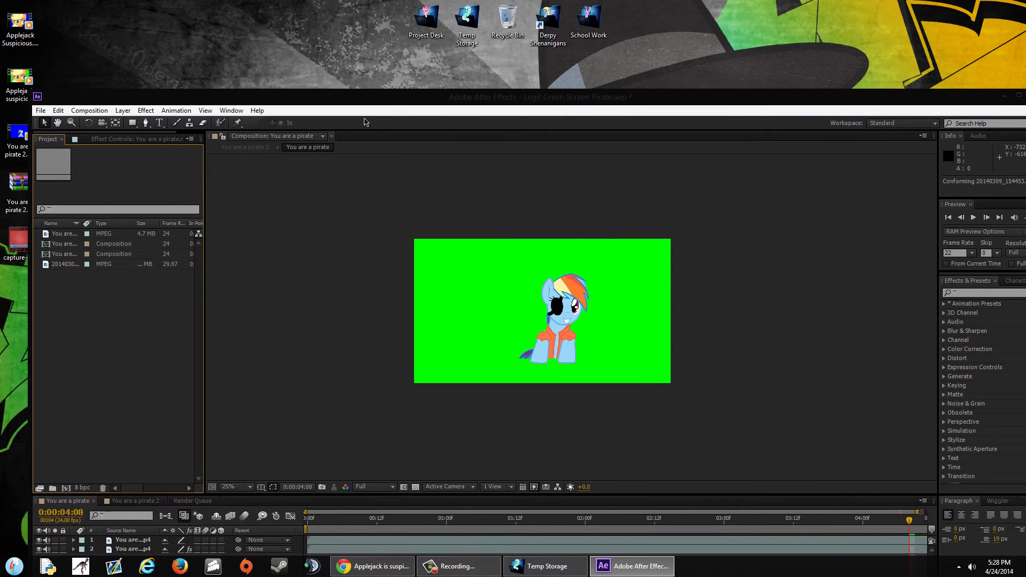
Create a 20140309_154453 composition from the parking-lot clip, then preview You are a pirate 2 to about two seconds.
double_click(366, 99)
drag(49, 169, 36, 401)
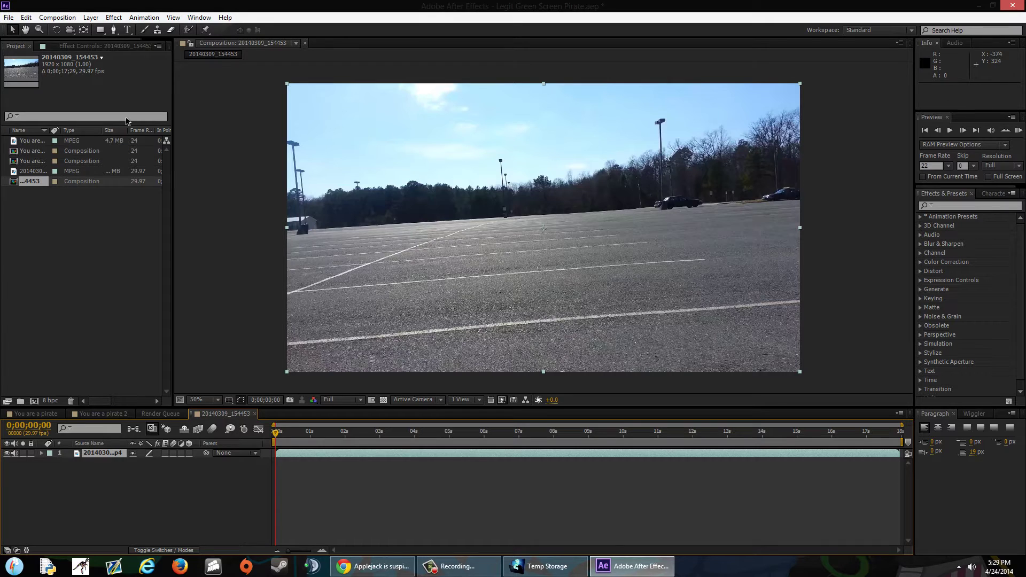
click(53, 18)
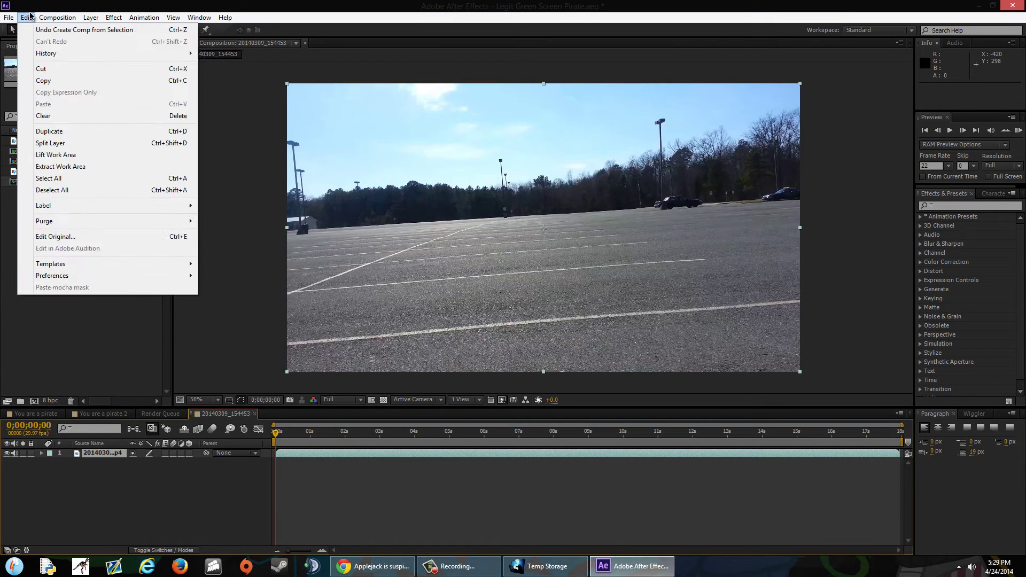
right_click(147, 565)
click(101, 413)
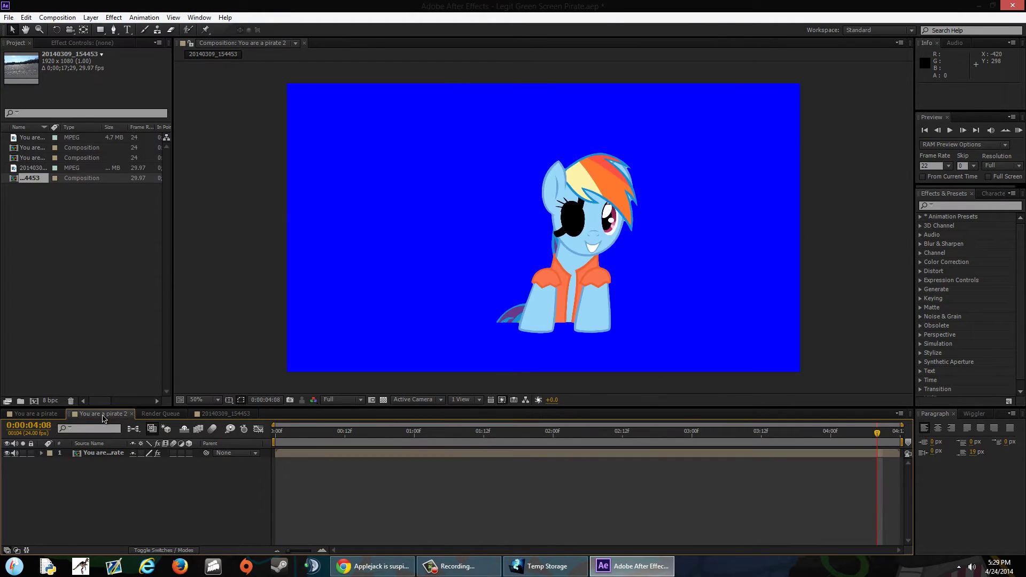
drag(393, 446, 599, 431)
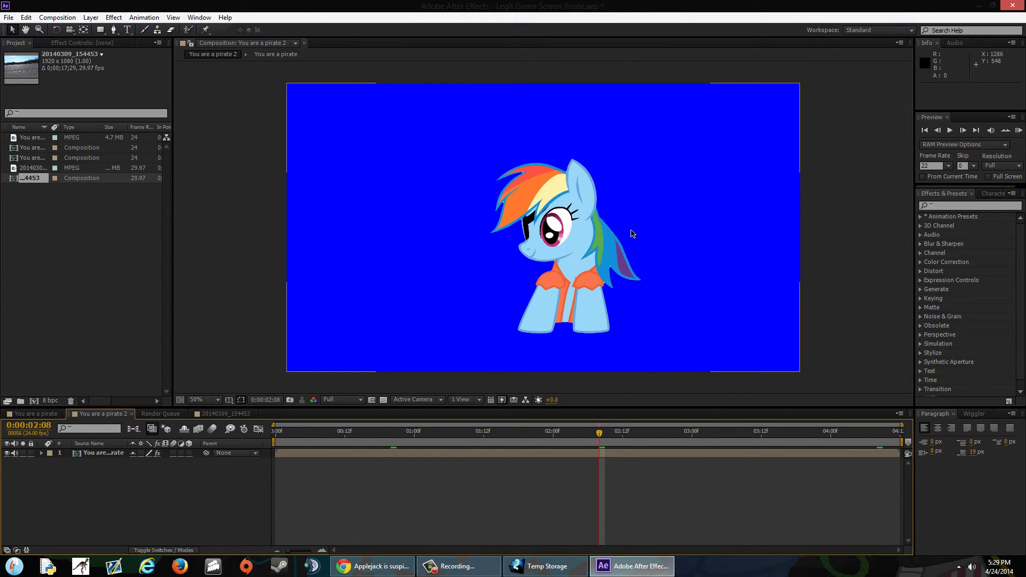
Leave Composition Settings unchanged, turn on the transparency grid, and set the current time to 1:09.
click(62, 17)
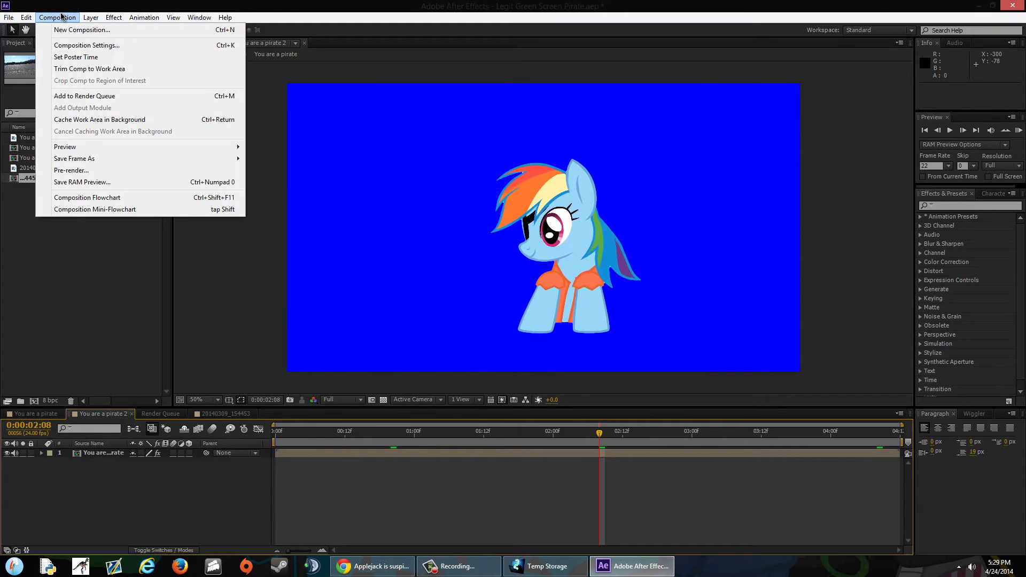
click(81, 43)
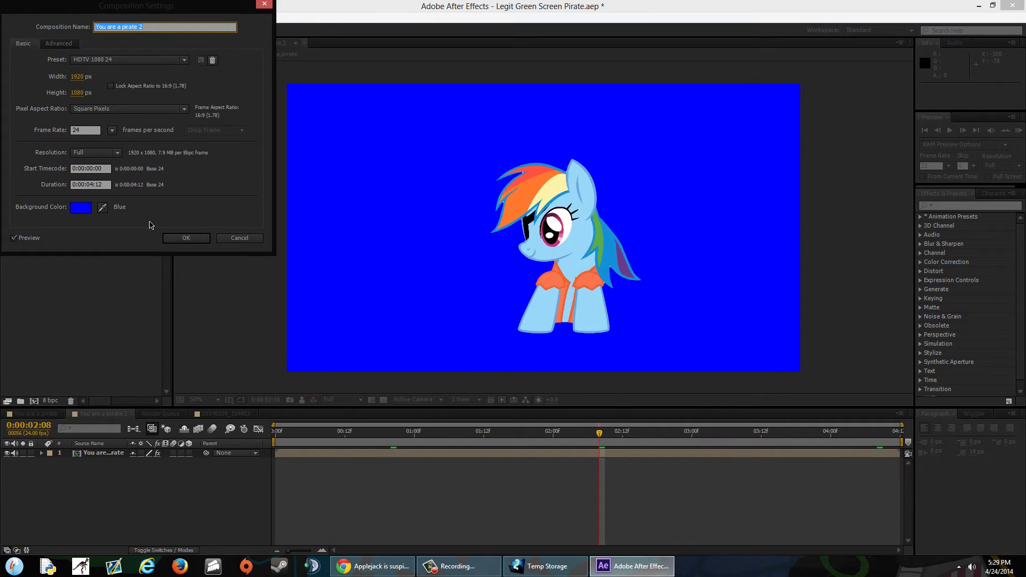
click(249, 240)
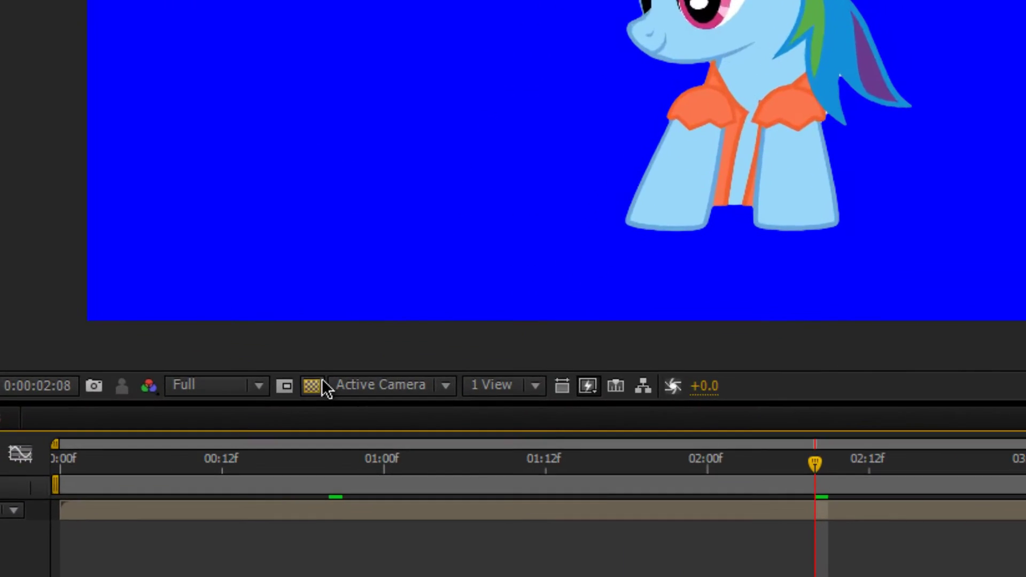
click(315, 388)
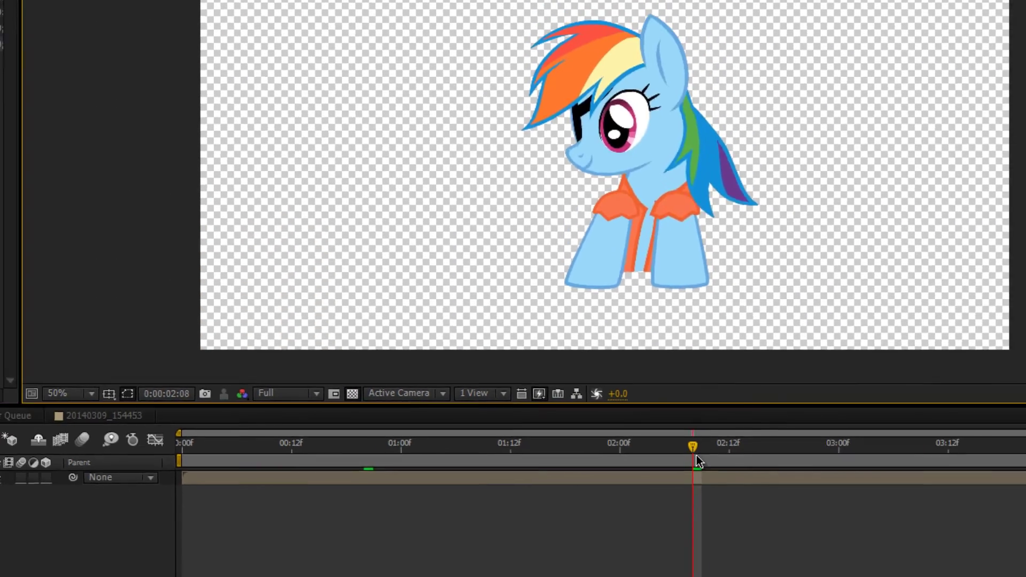
drag(814, 462, 730, 458)
drag(563, 430, 466, 431)
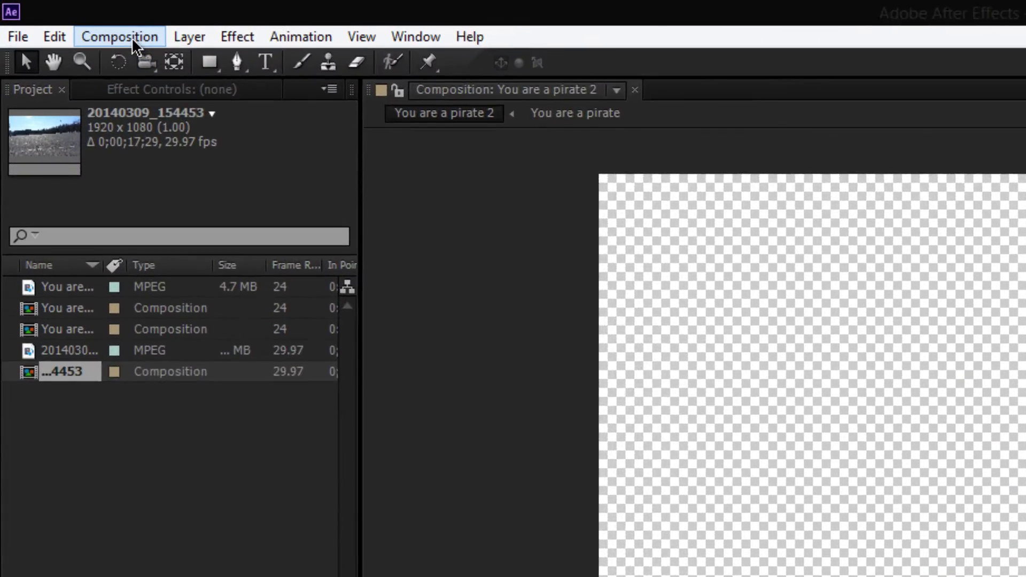
Add You are a pirate 2 to the render queue and delete the old and finished queue entries.
click(134, 40)
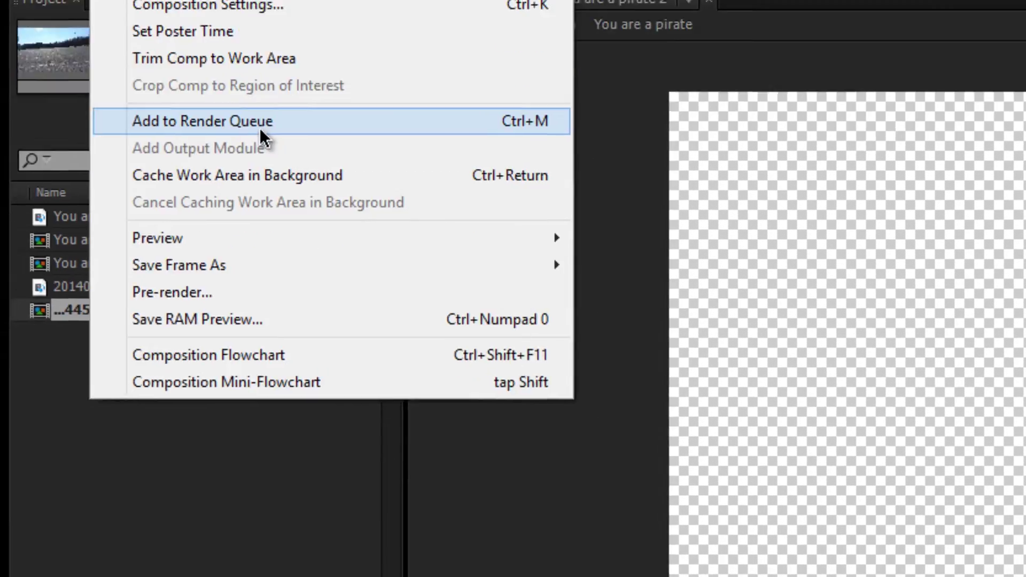
click(260, 129)
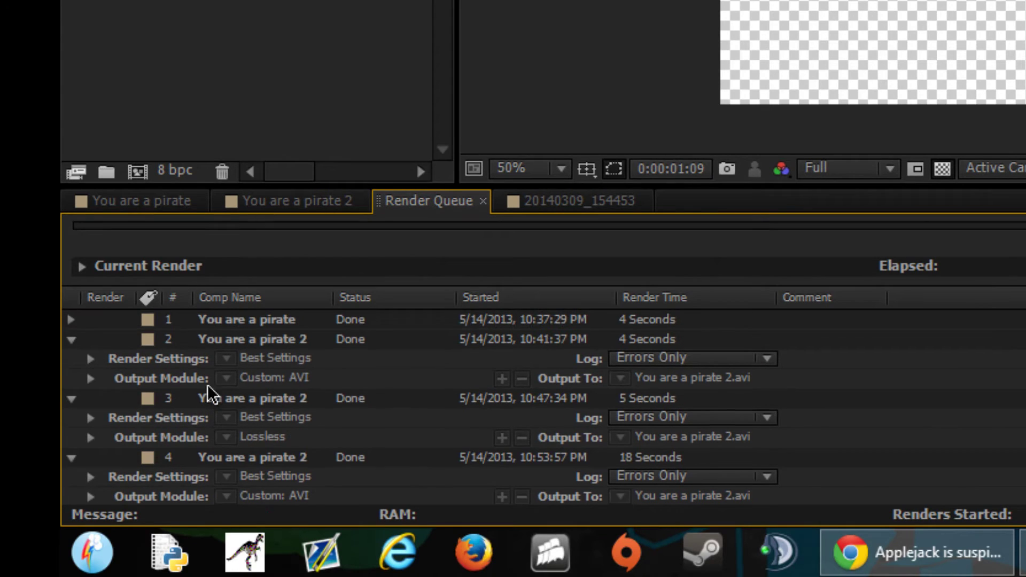
click(276, 322)
key(Delete)
click(277, 323)
key(Delete)
click(277, 323)
key(Delete)
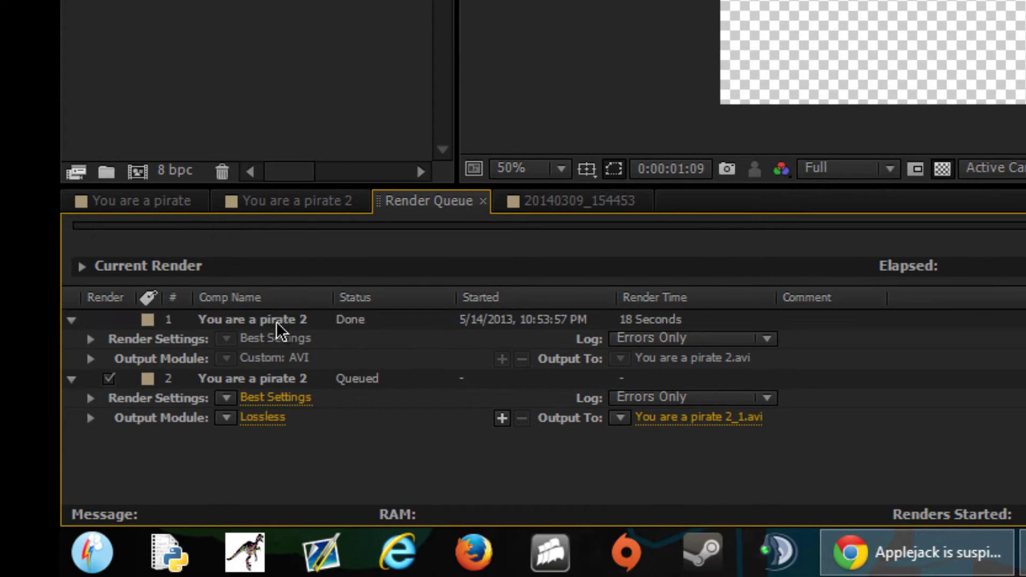
double_click(276, 320)
click(409, 201)
click(257, 319)
key(Delete)
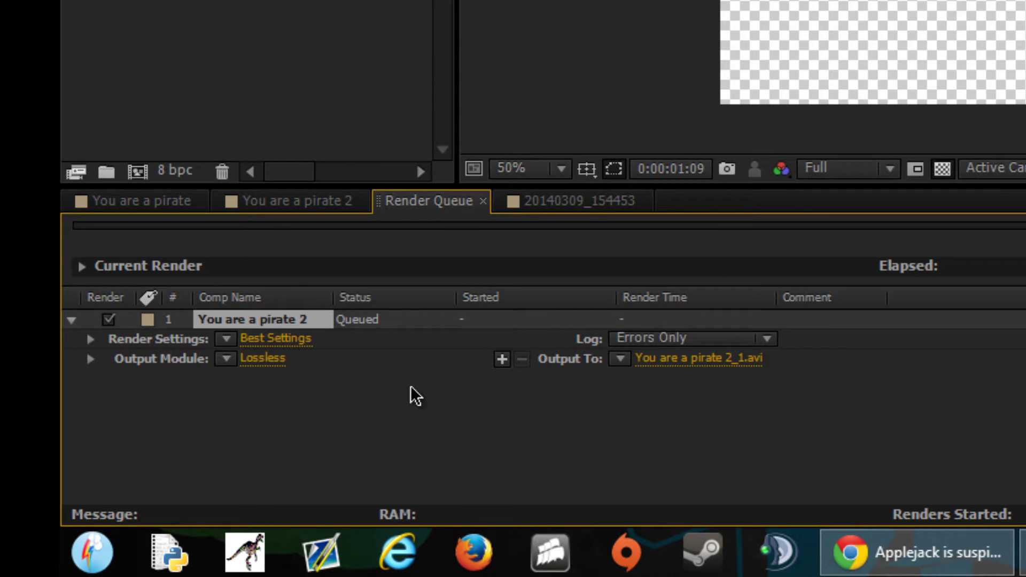
Keep the default render settings and set the output module channels to RGB + Alpha.
click(289, 335)
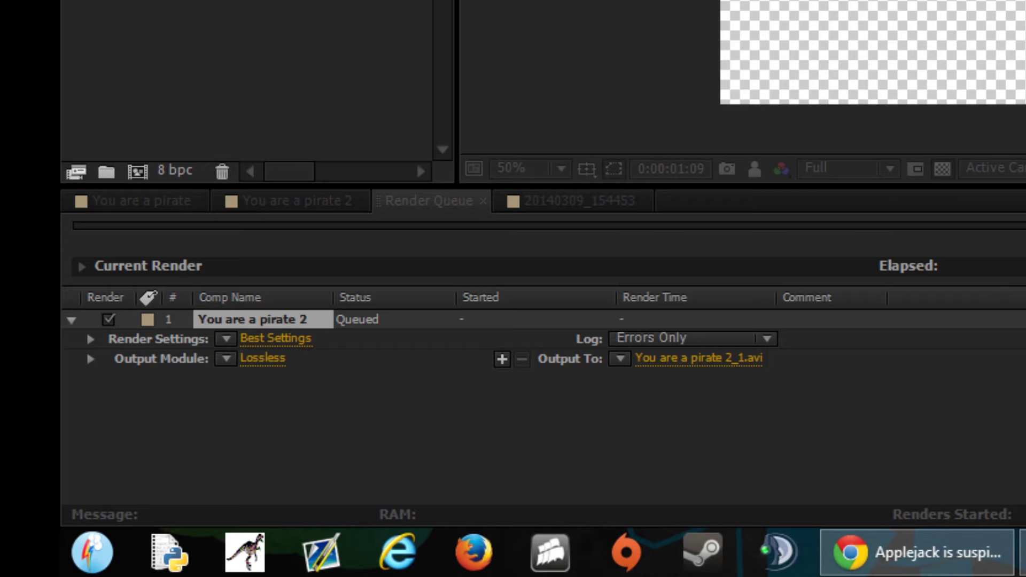
key(Return)
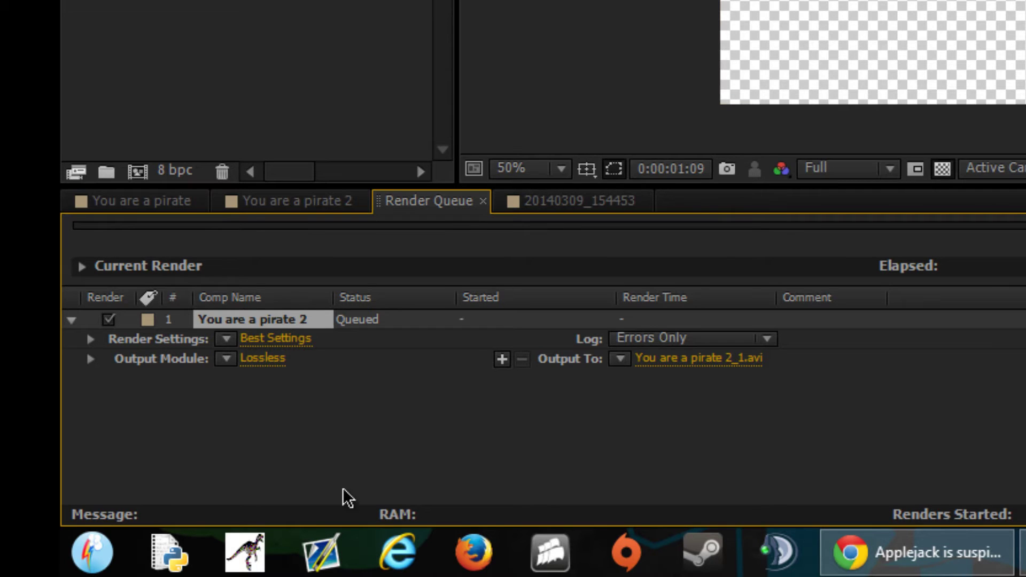
click(282, 359)
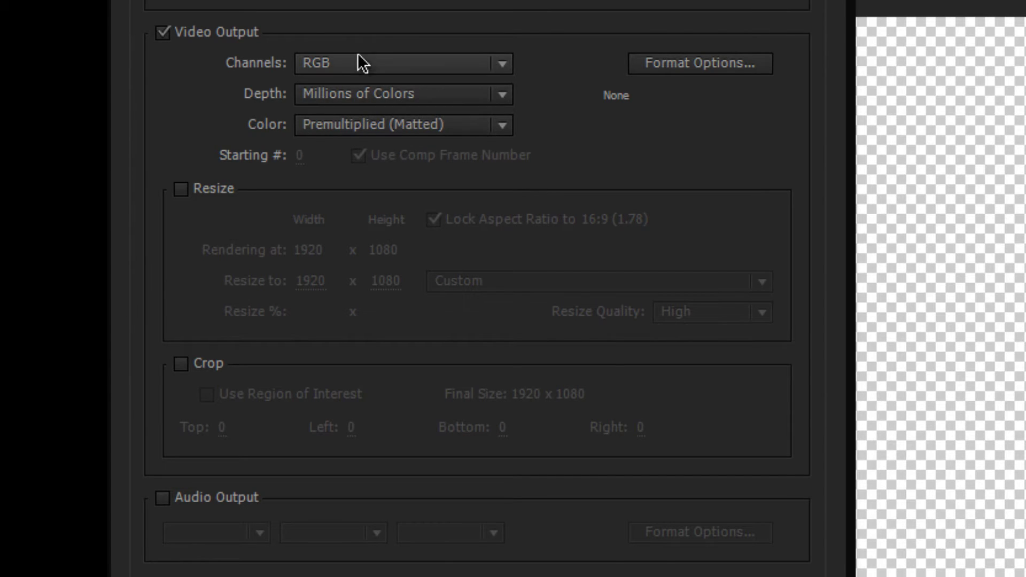
click(333, 65)
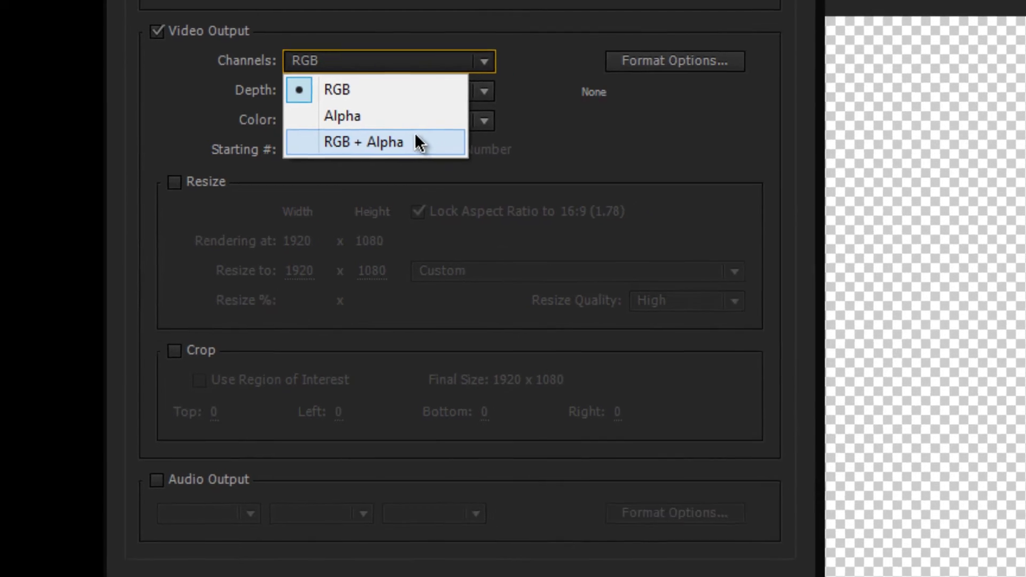
click(422, 145)
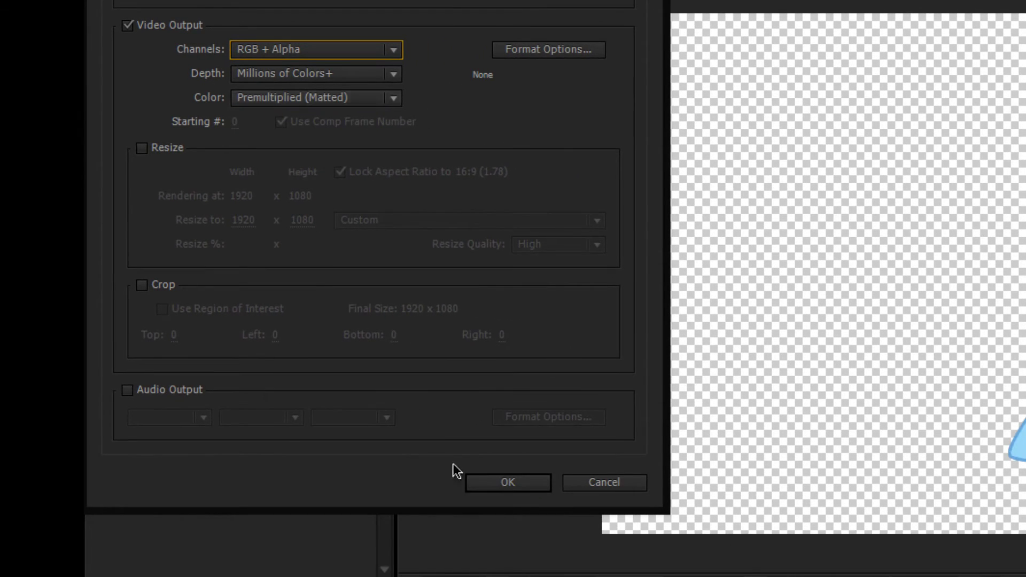
click(527, 483)
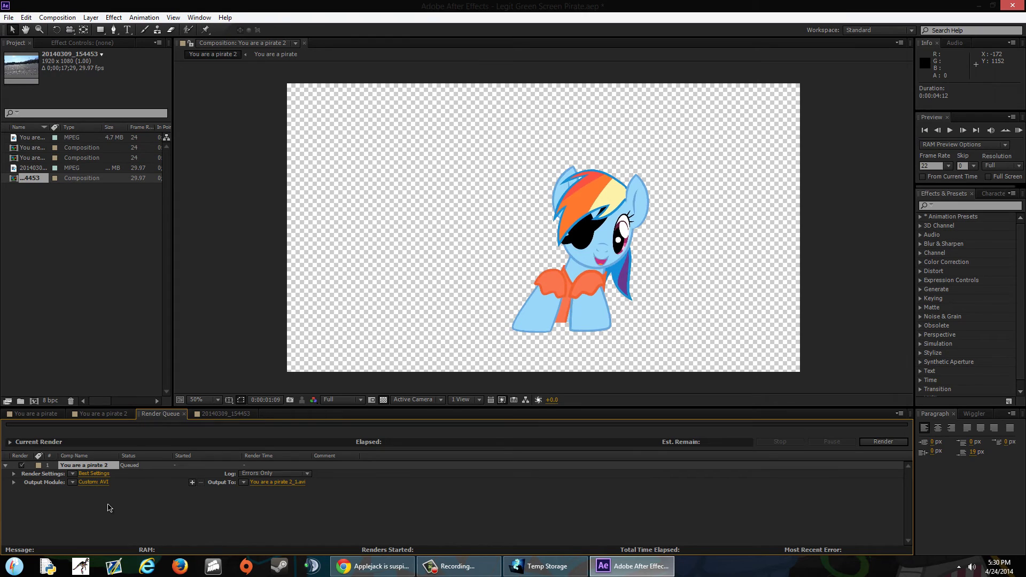
Render You are a pirate 2 to completion, then close Temp Storage and restore the After Effects window.
click(902, 442)
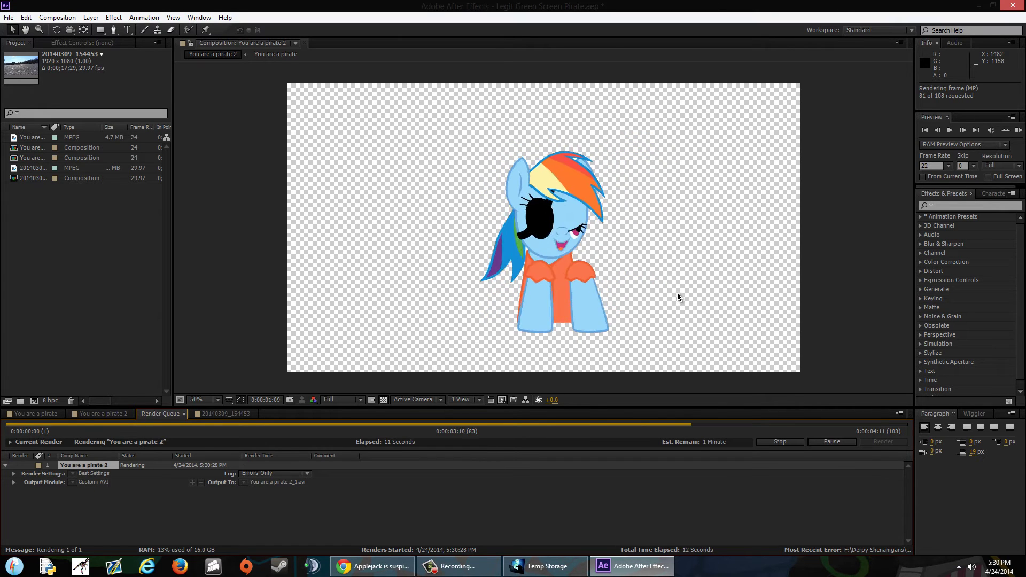
click(548, 569)
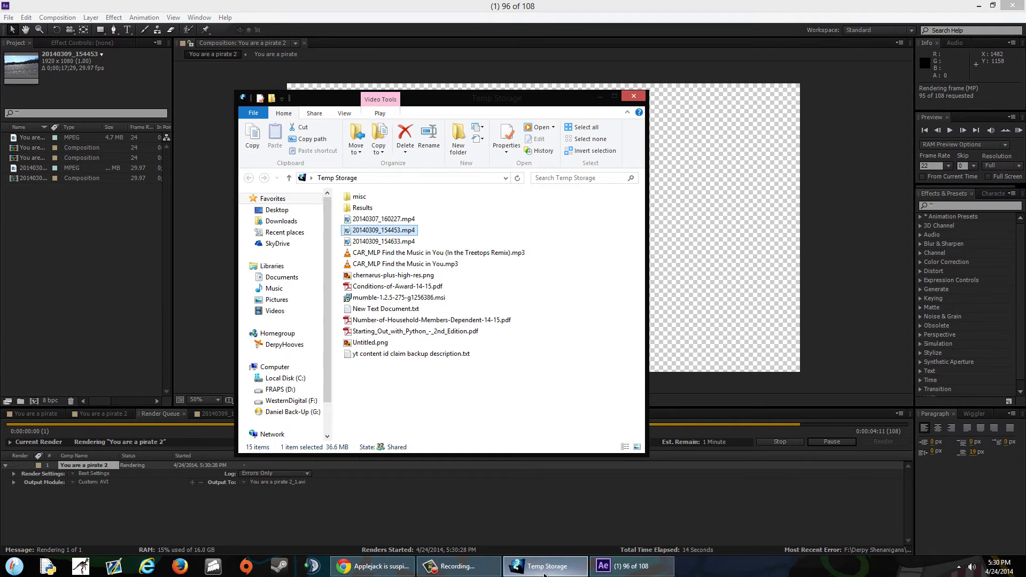
click(633, 96)
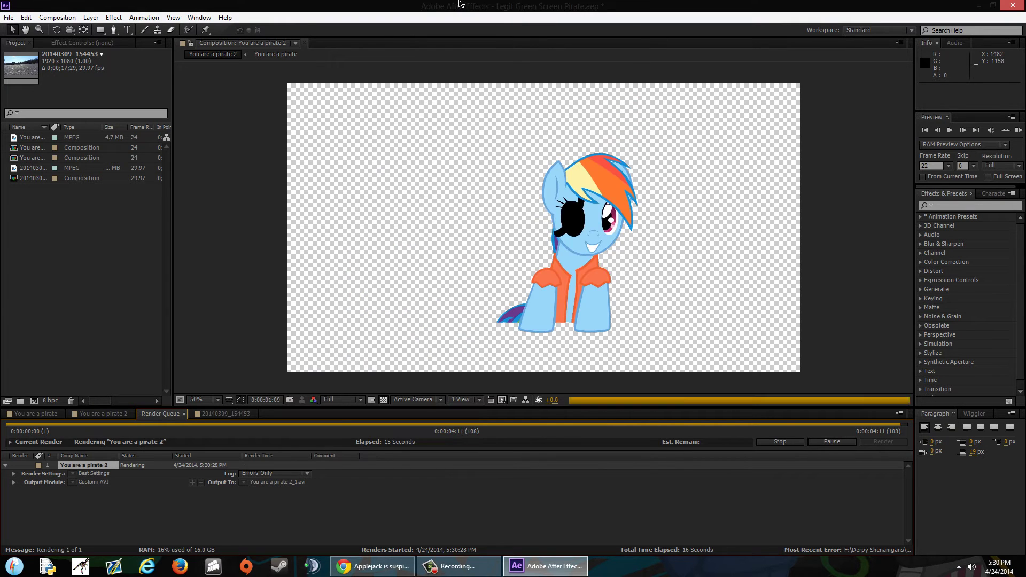
drag(468, 5, 522, 38)
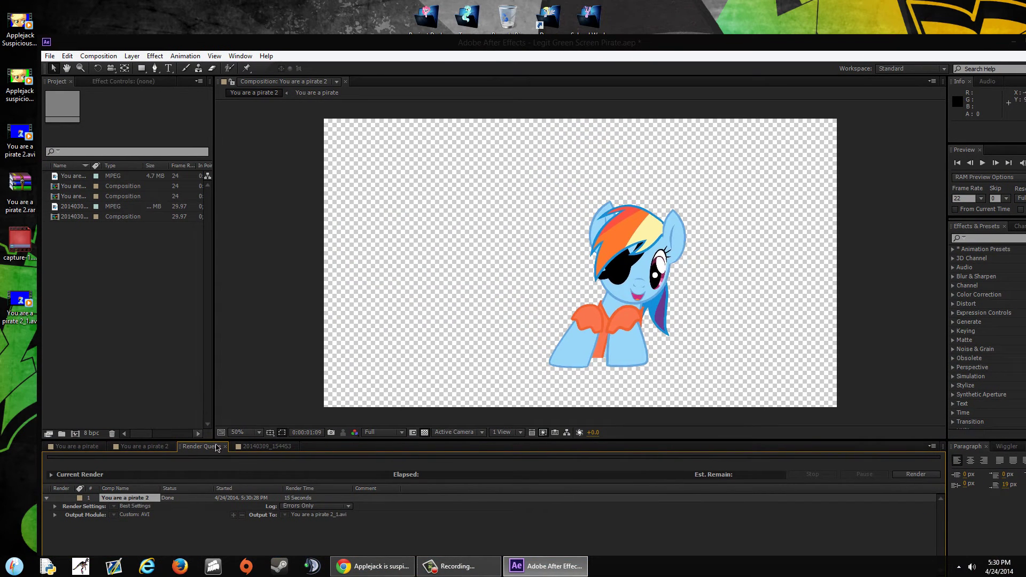
Switch to the 20140309_154453 composition, then play You are a pirate 2_1.avi in Windows Media Player and close the player.
click(239, 448)
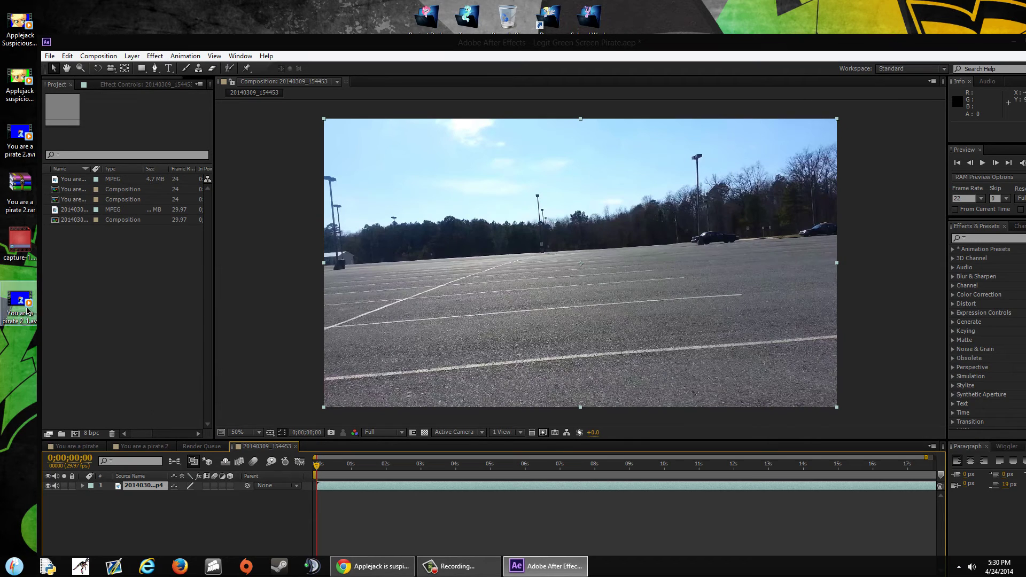
click(21, 300)
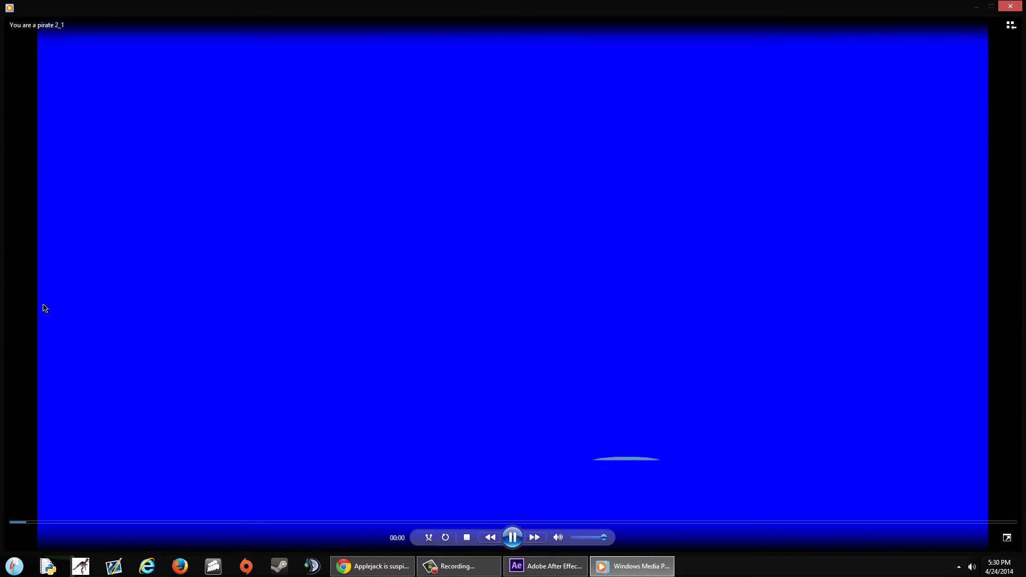
click(1013, 7)
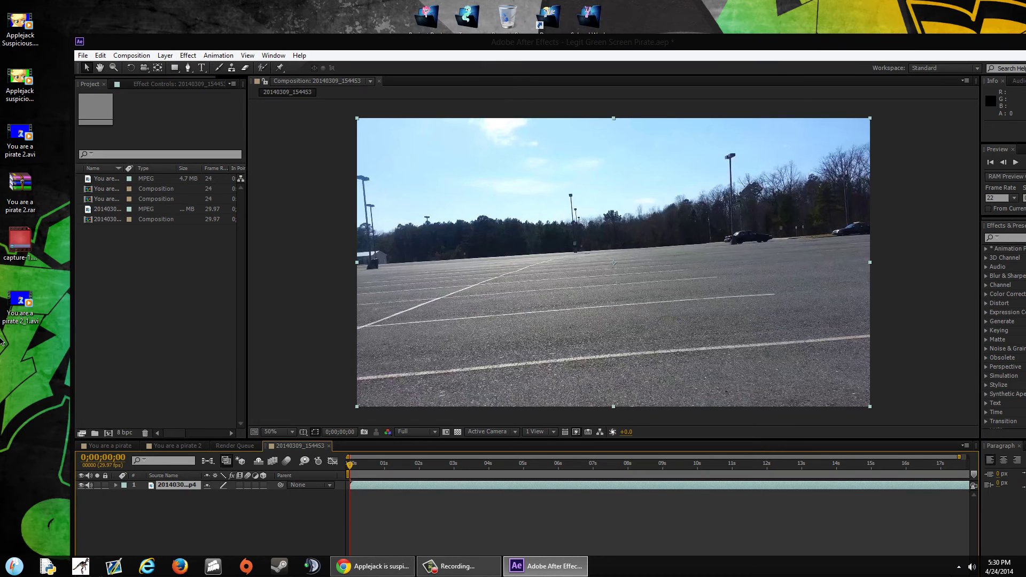
Import You are a pirate 2_1.avi and layer it above the parking-lot footage, checking at 0;00;01;18.
click(24, 307)
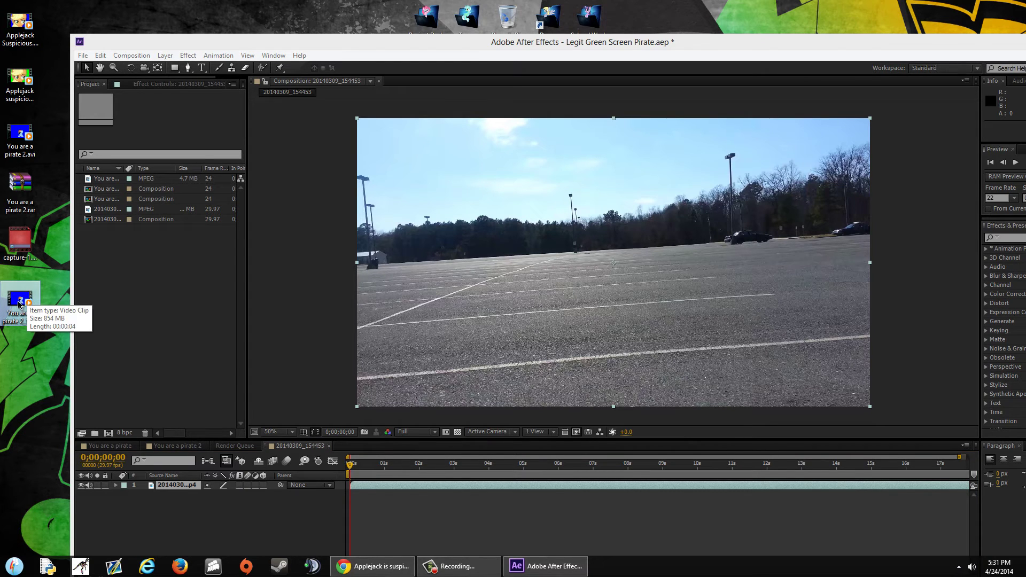
drag(18, 304, 130, 291)
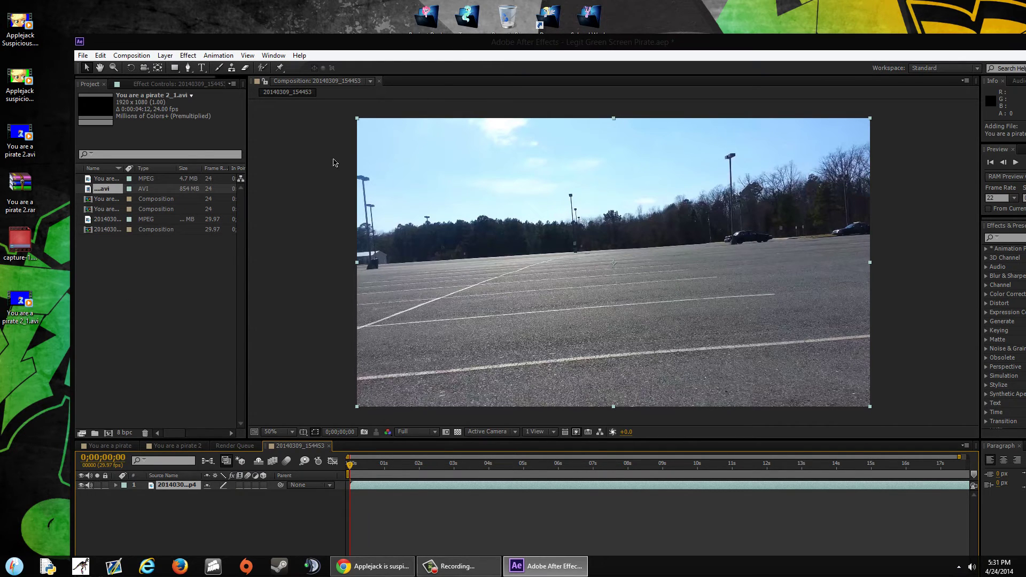
double_click(451, 48)
drag(40, 153, 99, 458)
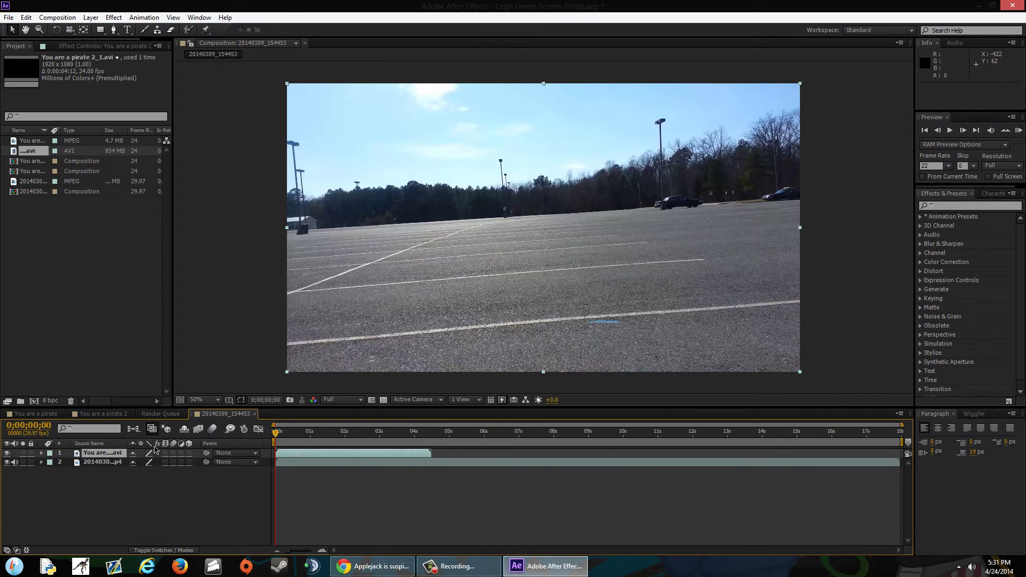
drag(276, 433, 331, 439)
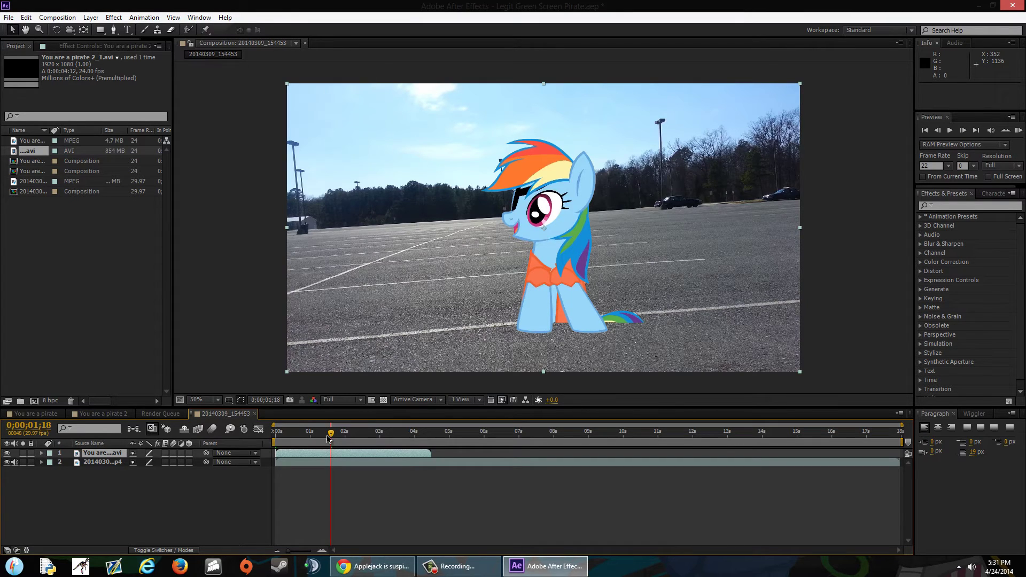
Scrub the timeline to 0;00;02;09 to preview the pony over the parking lot.
drag(331, 437, 378, 444)
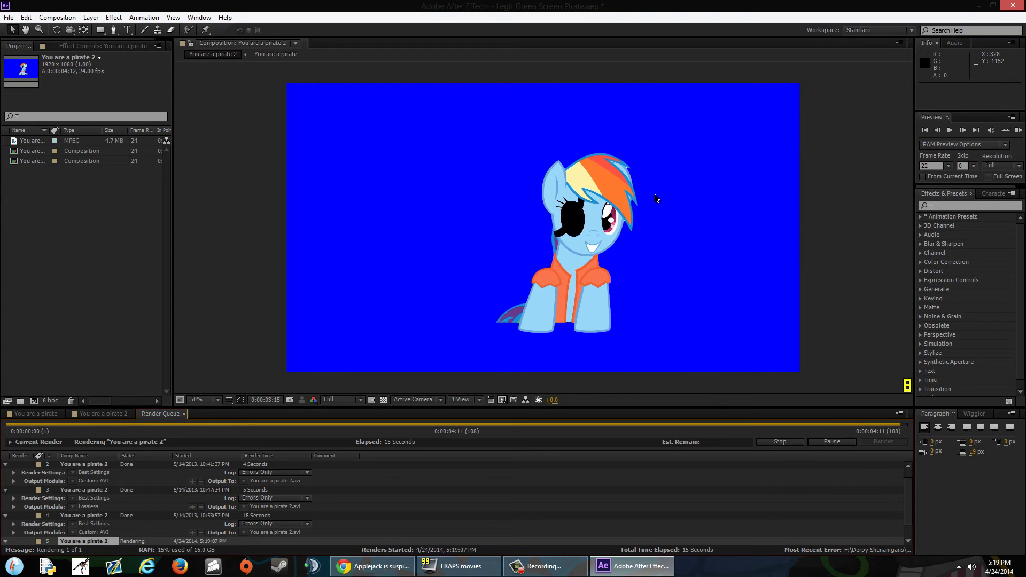
Play You are a pirate 2.avi from the desktop in Windows Media Player, then close it.
click(979, 6)
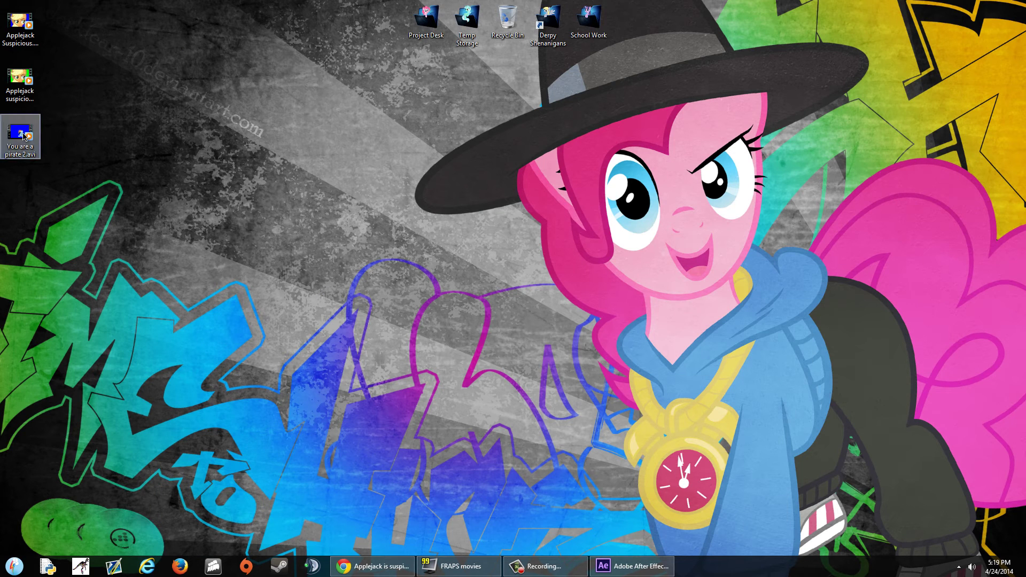
double_click(24, 135)
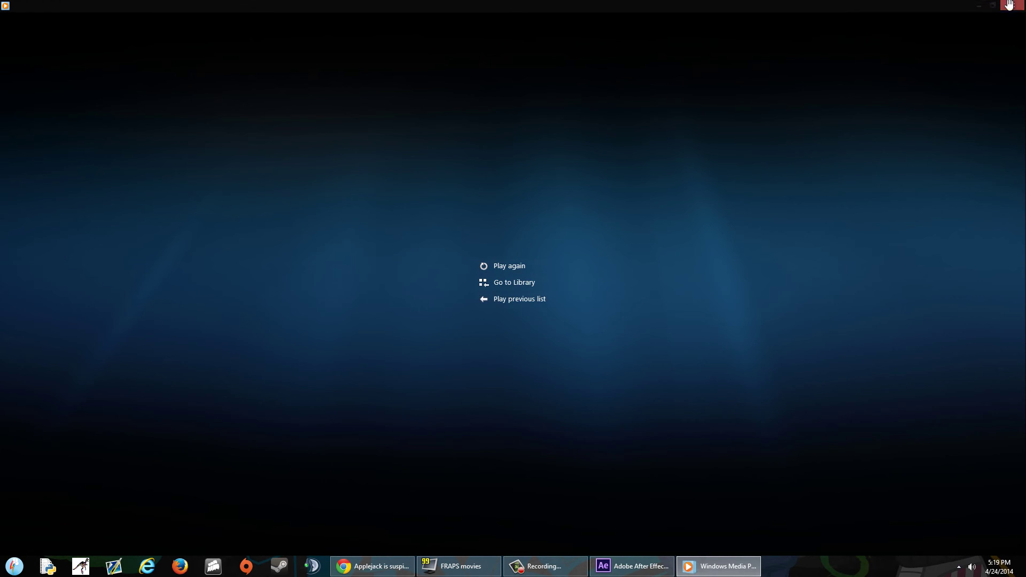
click(1003, 6)
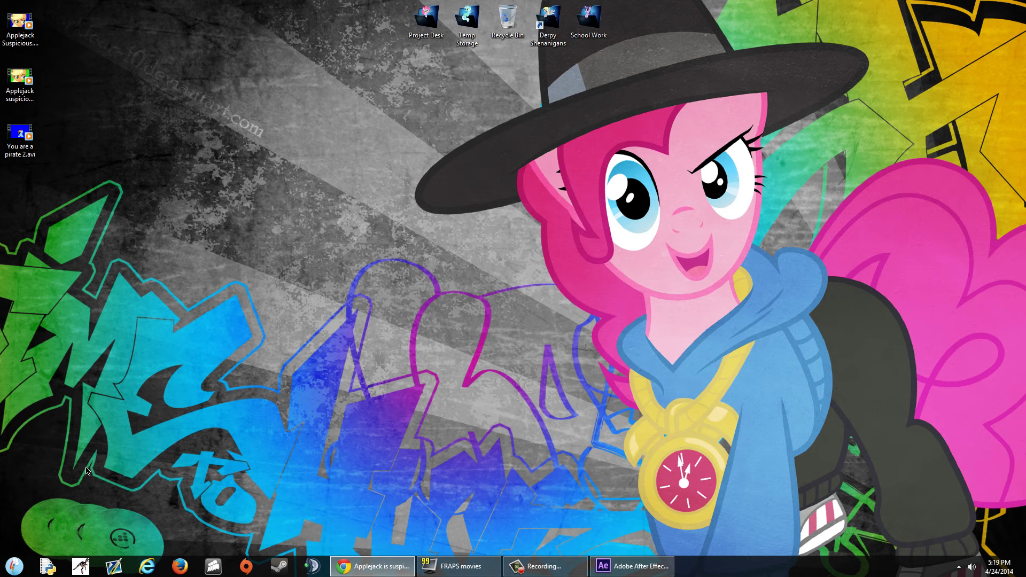
right_click(20, 134)
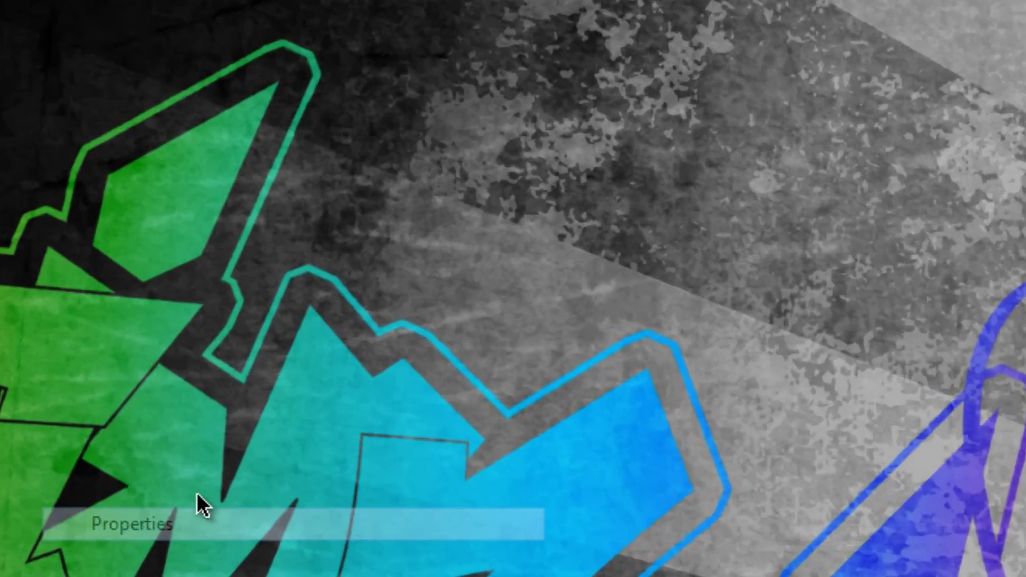
click(197, 522)
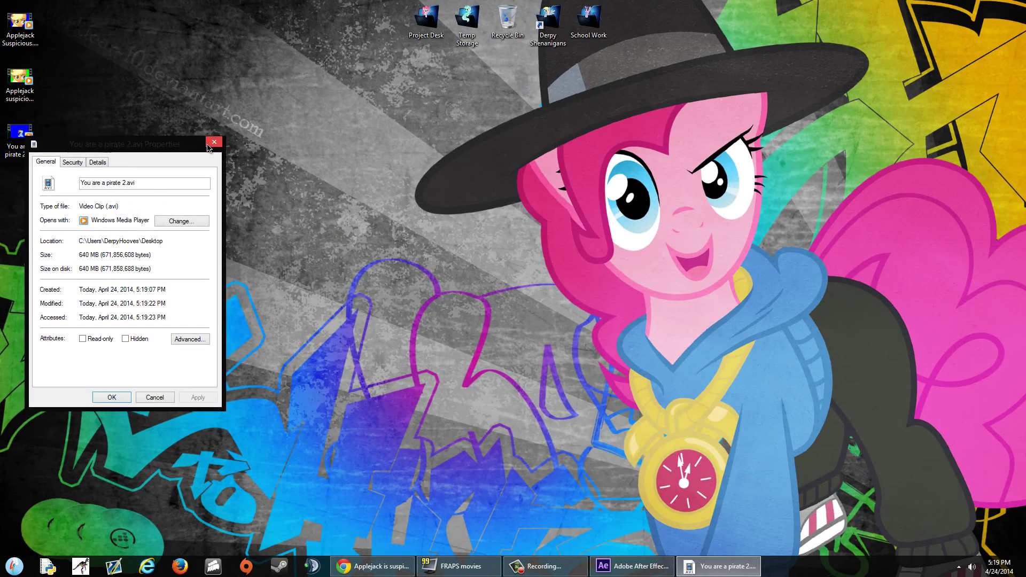
click(213, 142)
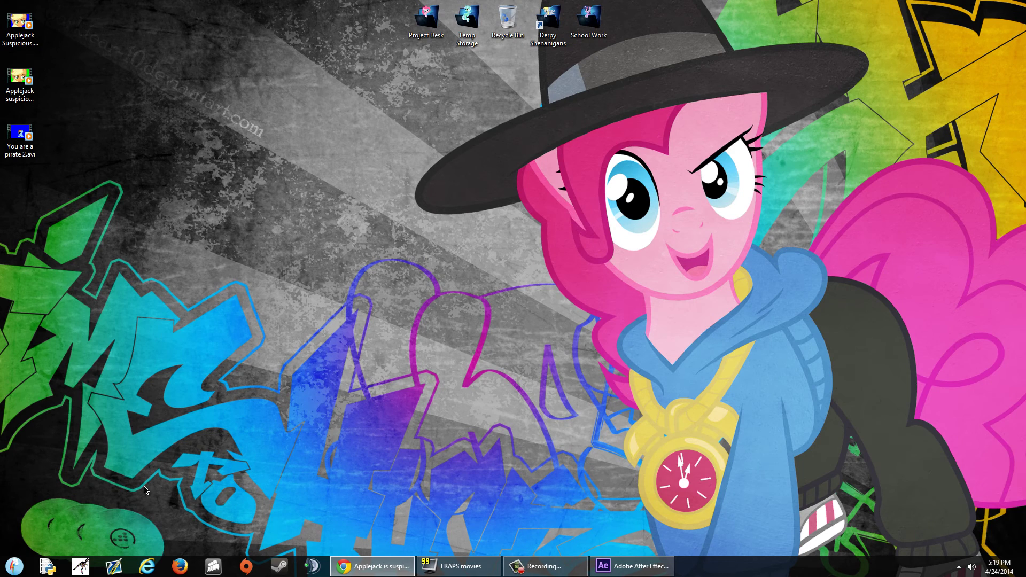
key(super)
Compress You are a pirate 2.avi into a new You are a pirate 2.rar archive.
click(302, 284)
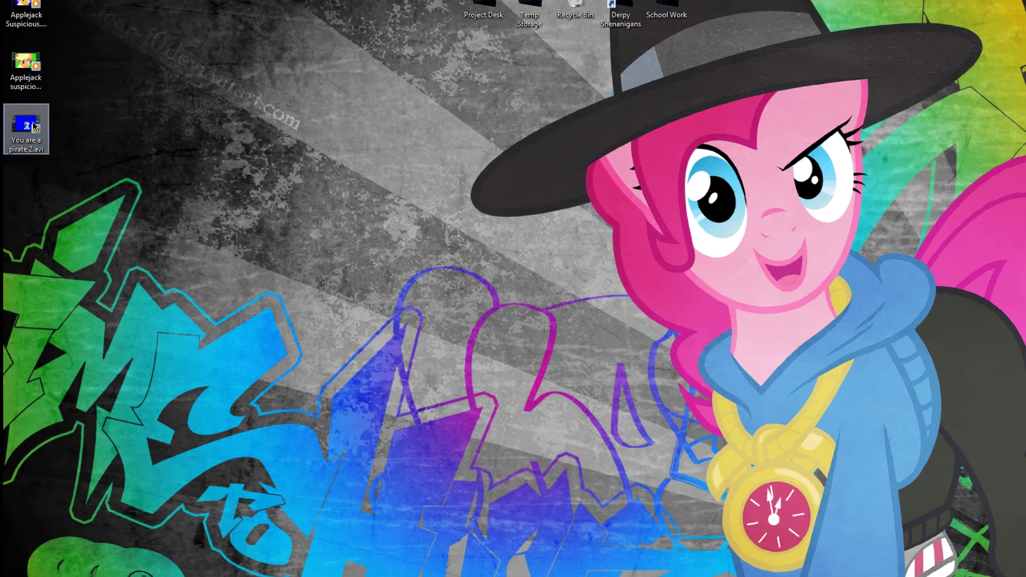
right_click(28, 135)
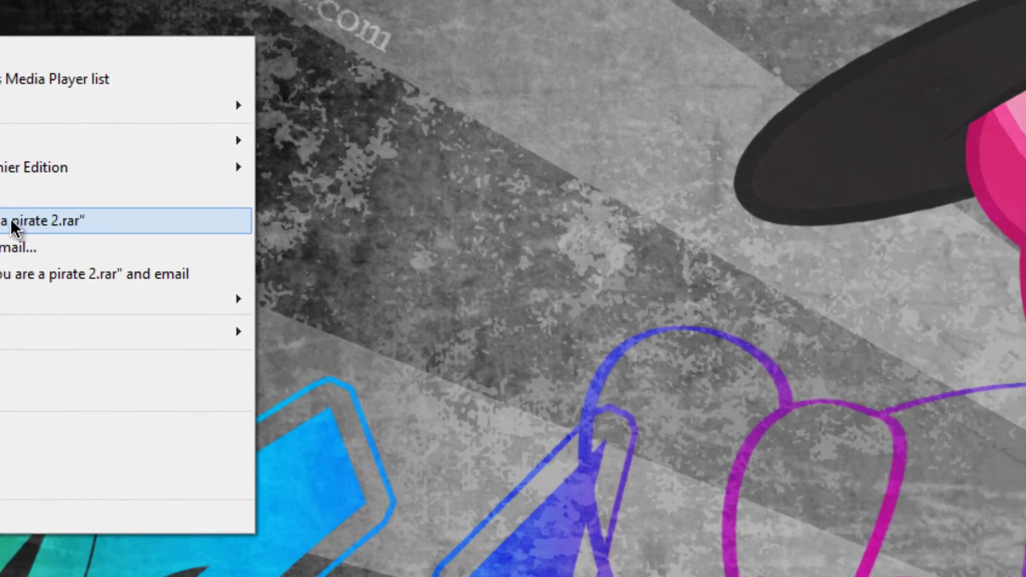
click(251, 230)
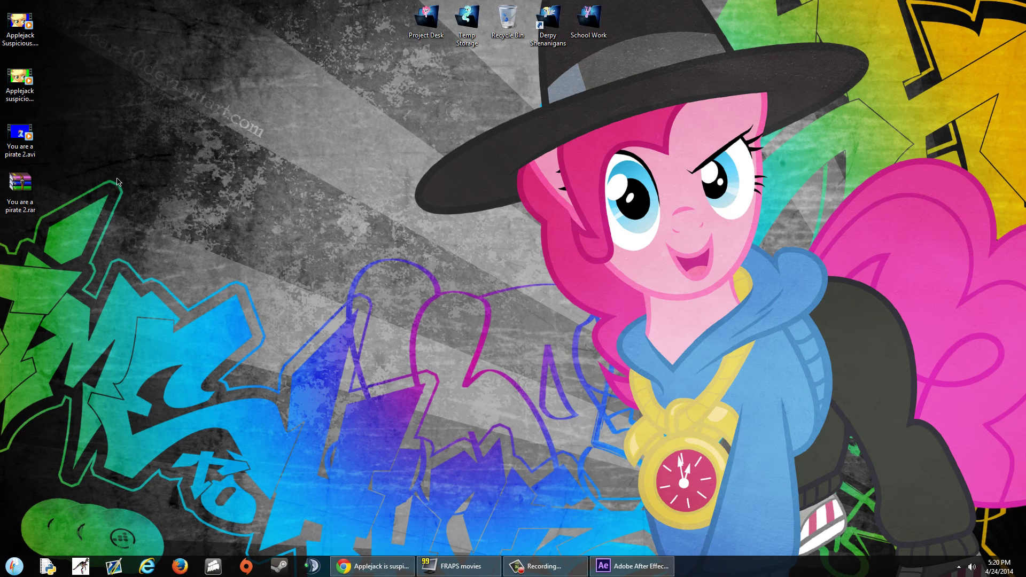
double_click(20, 182)
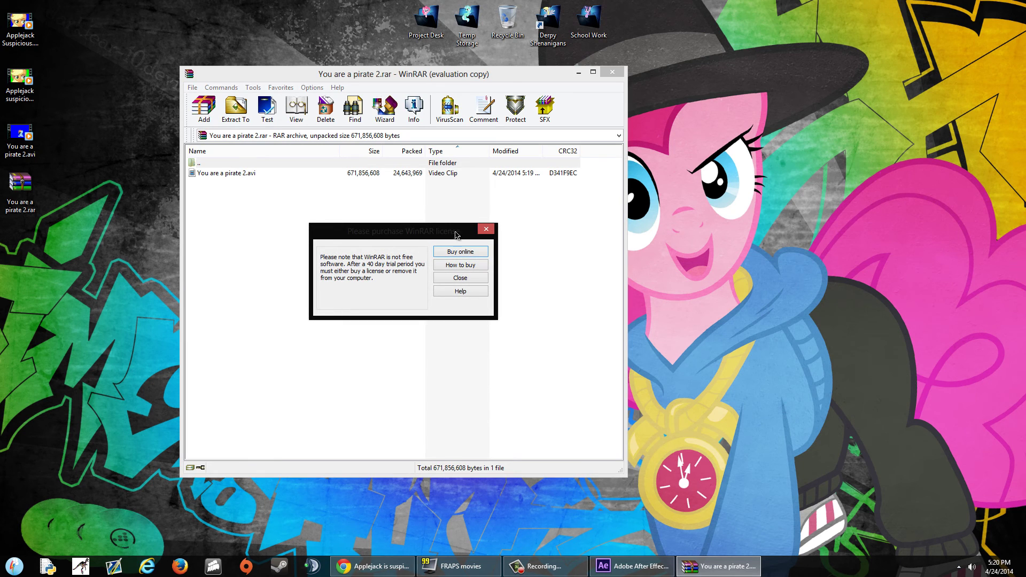
click(486, 230)
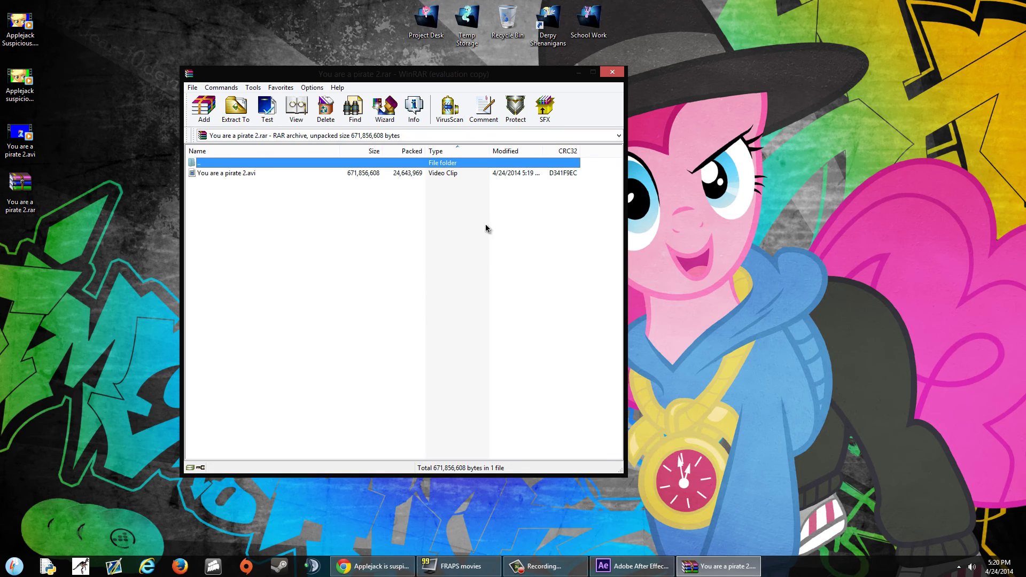
key(alt+F4)
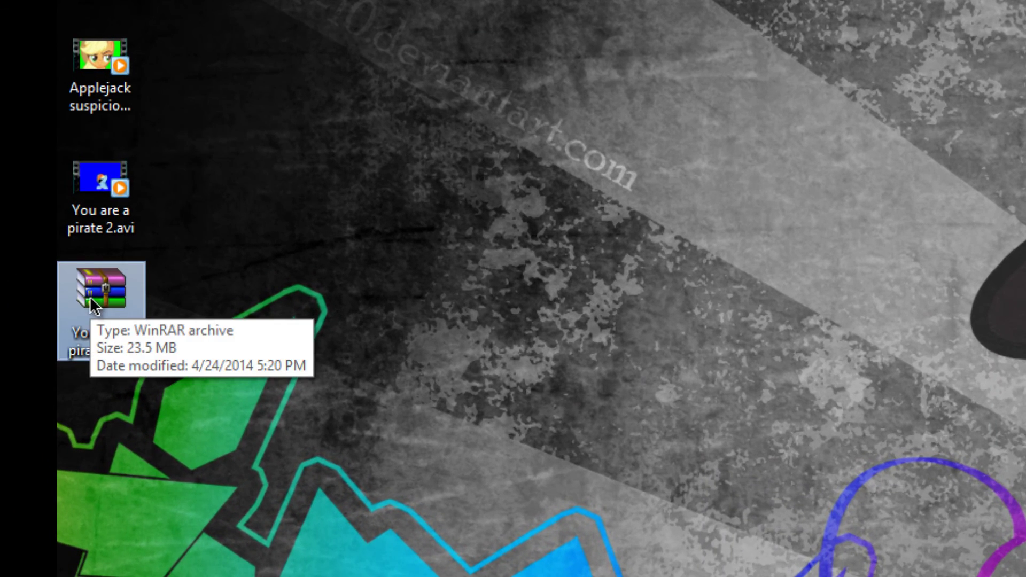
right_click(90, 300)
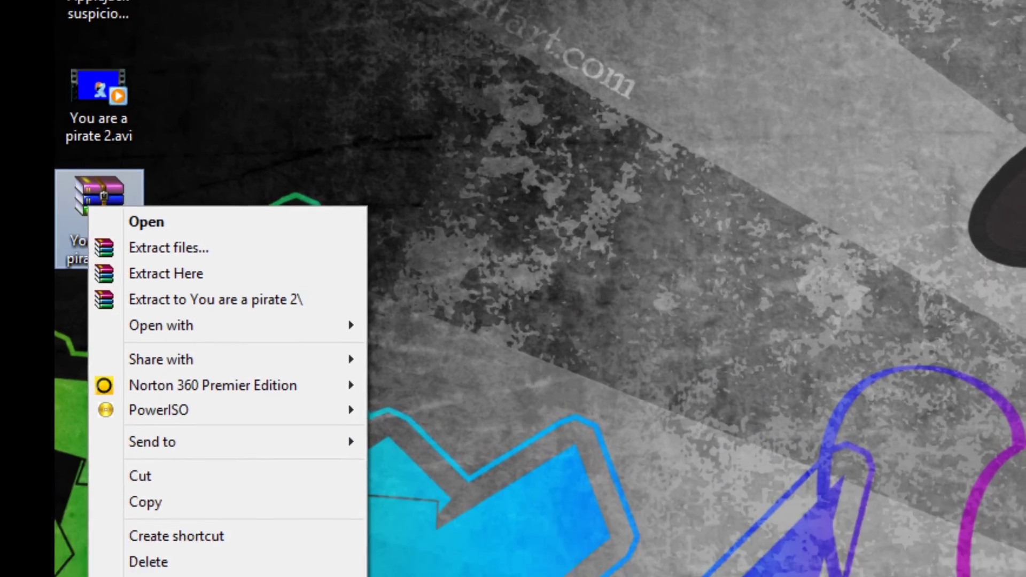
key(r)
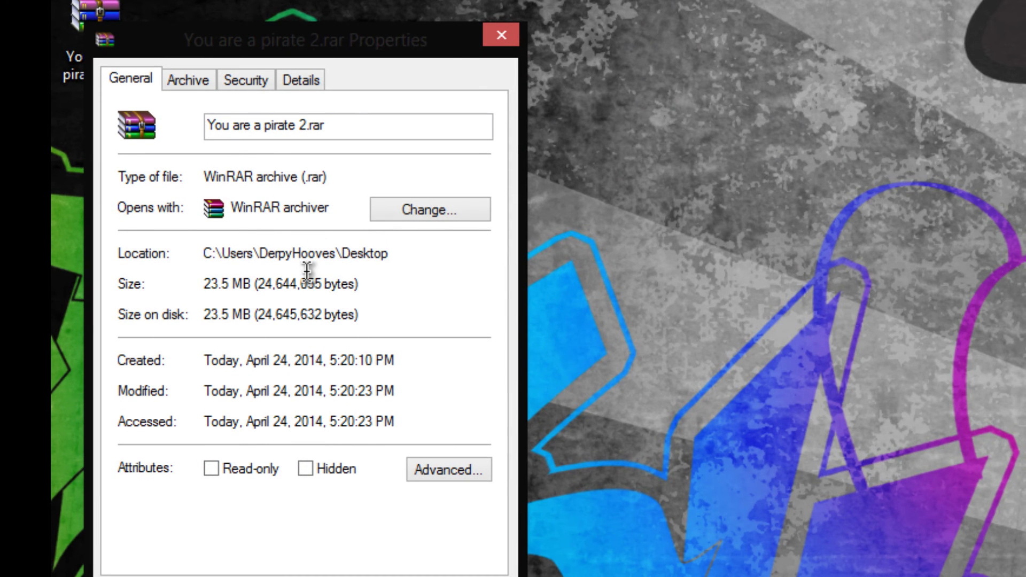
key(Escape)
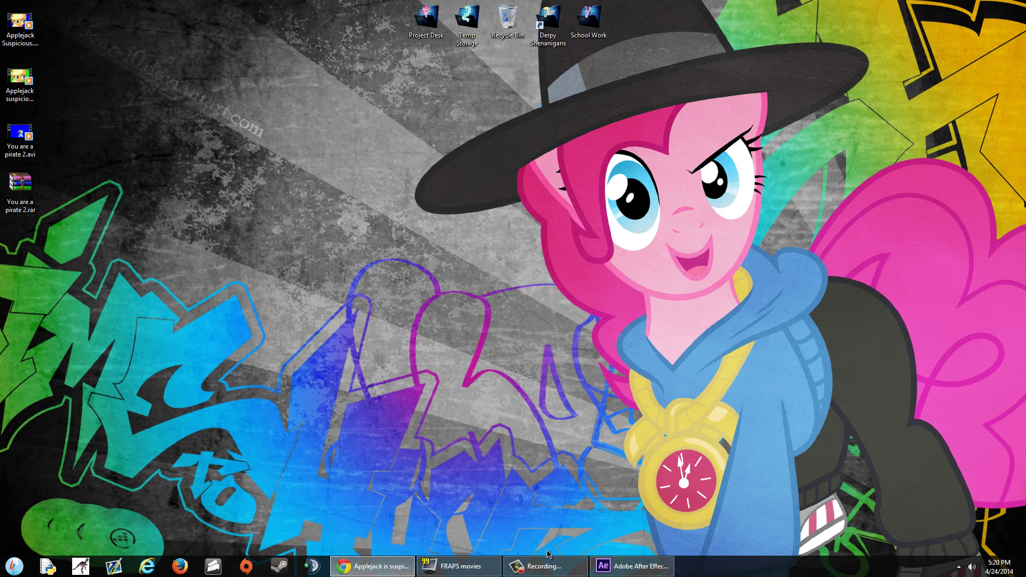
Close Fraps from its taskbar button, confirm the exit, and minimize After Effects.
click(26, 187)
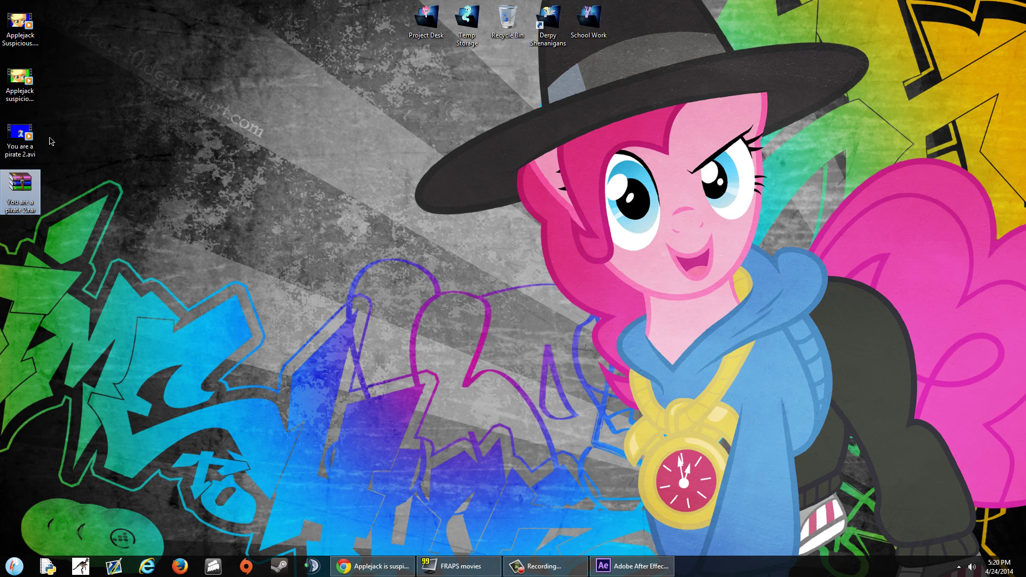
click(632, 566)
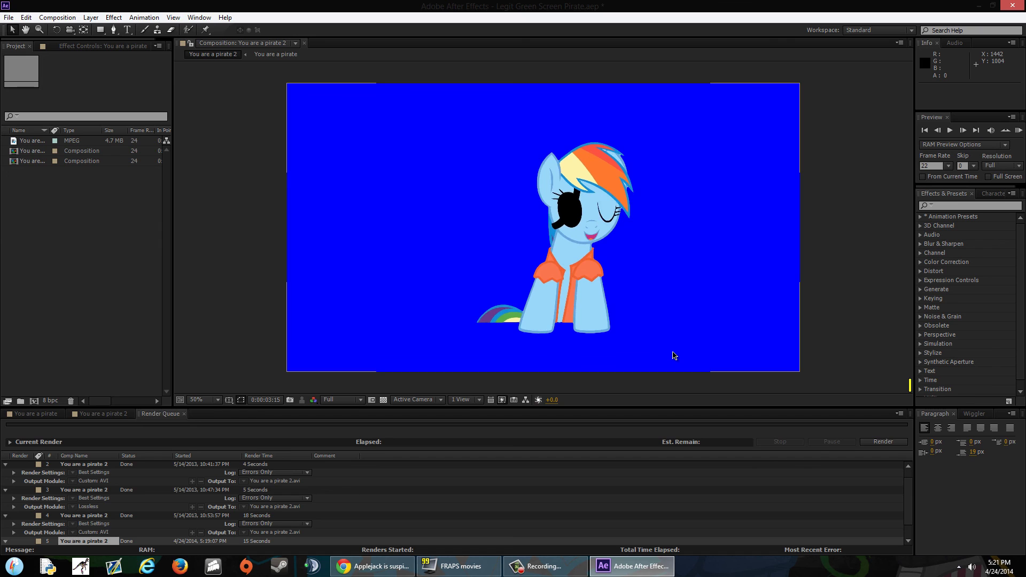
right_click(478, 564)
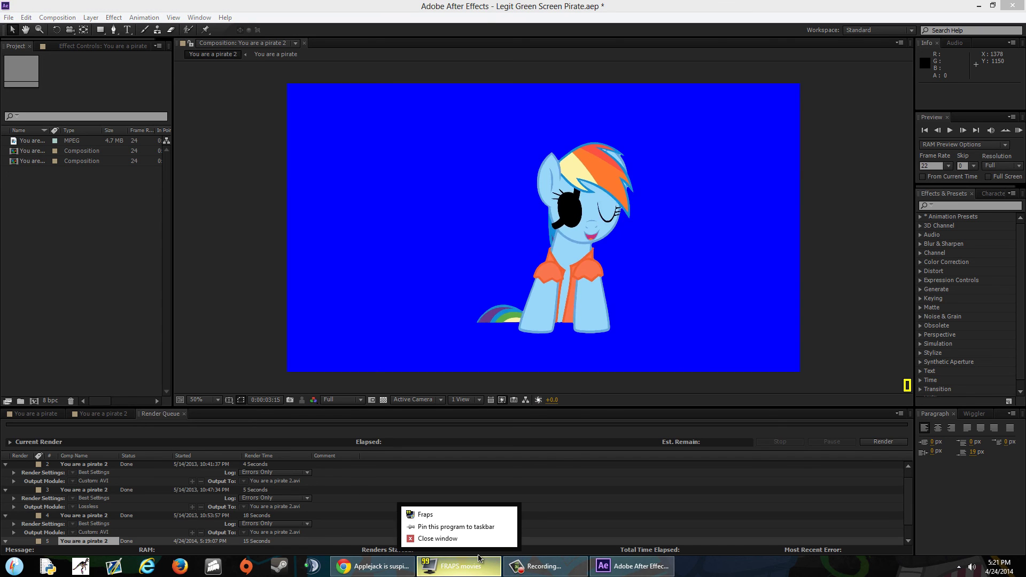
click(473, 539)
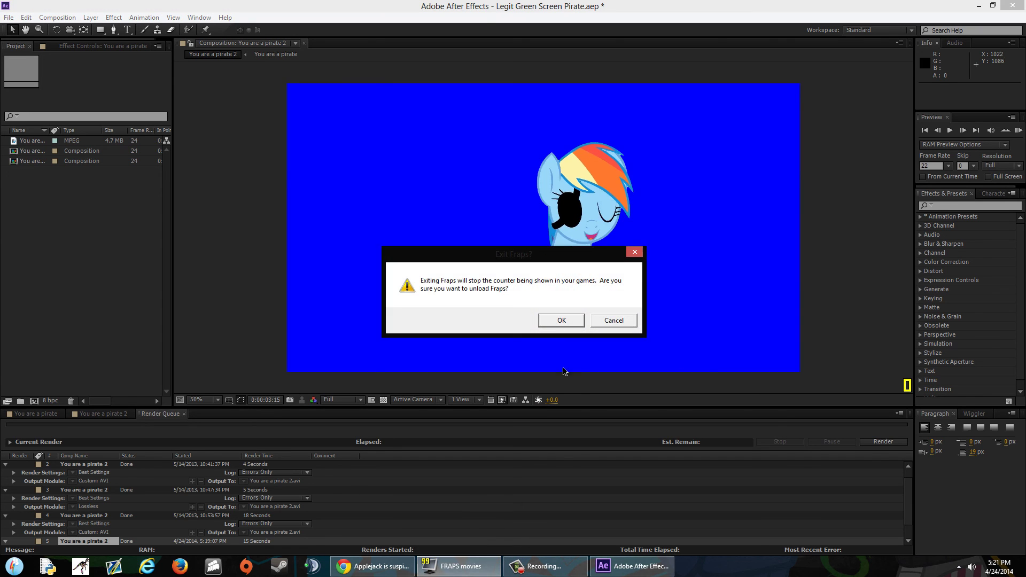
click(558, 321)
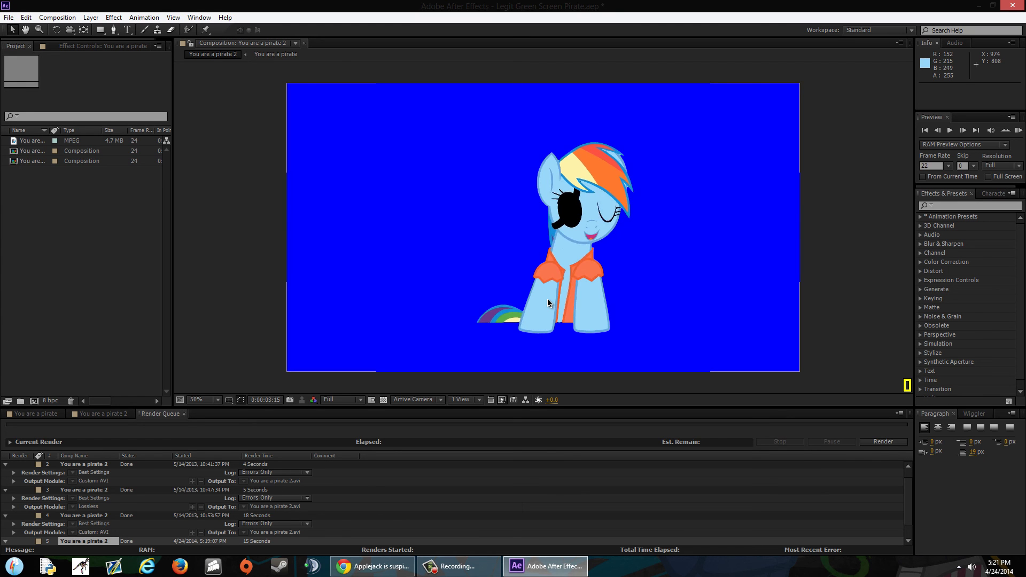
click(981, 5)
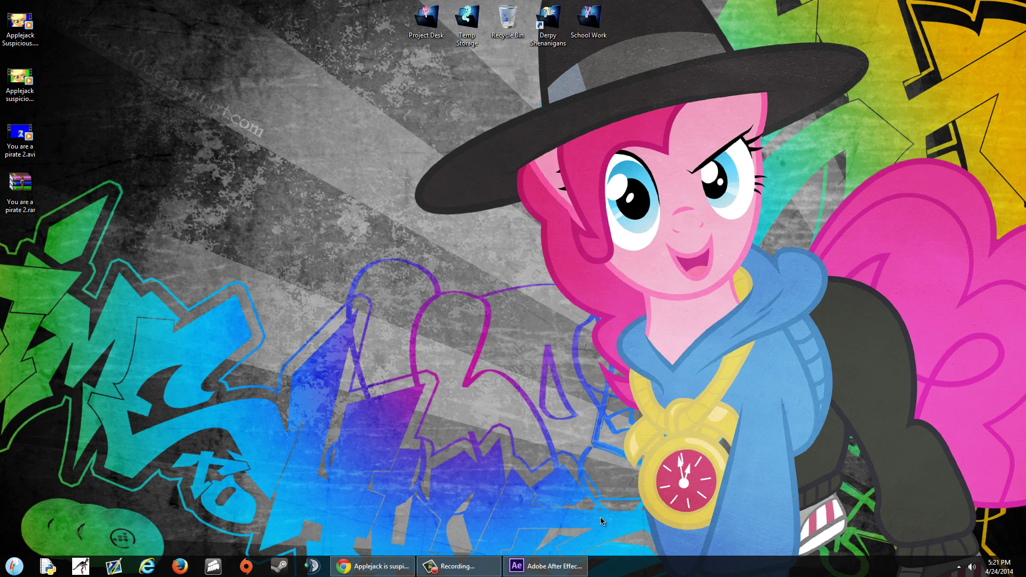